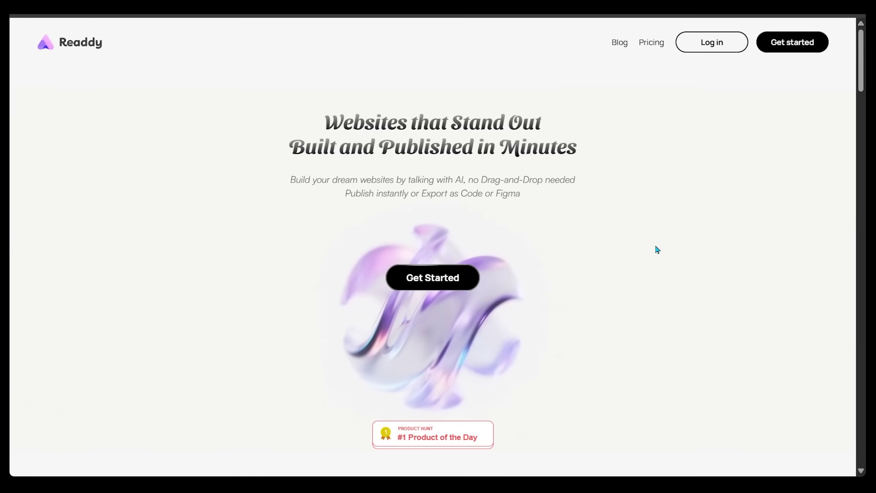
Start a new website project from the Readdy homepage.
left_click(786, 55)
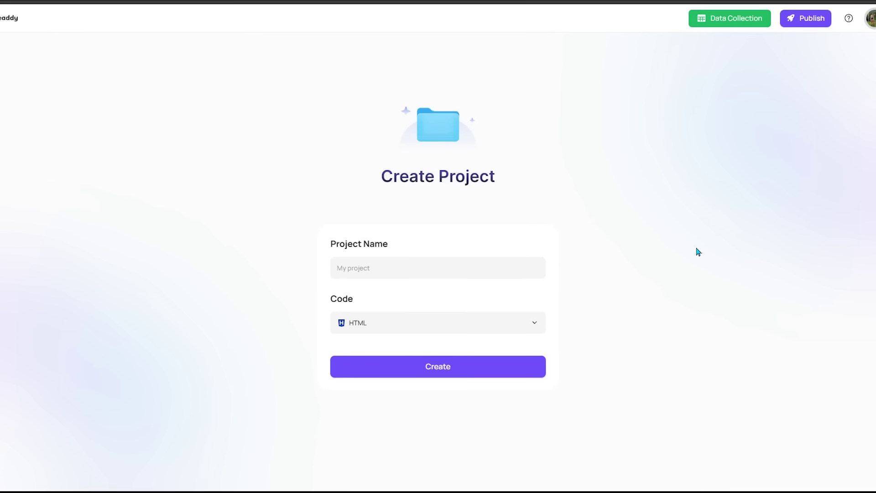
Name the project Devon's Photography, keep HTML as the code type, and create it.
key("Tab")
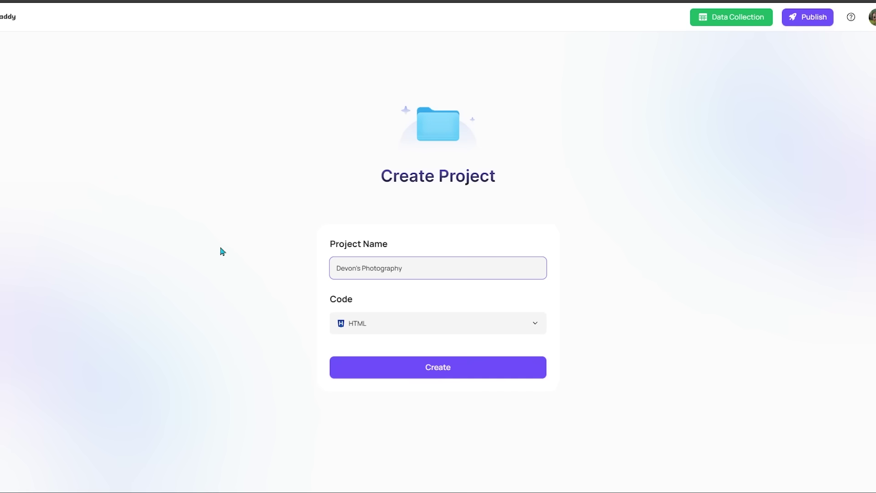
left_click(368, 323)
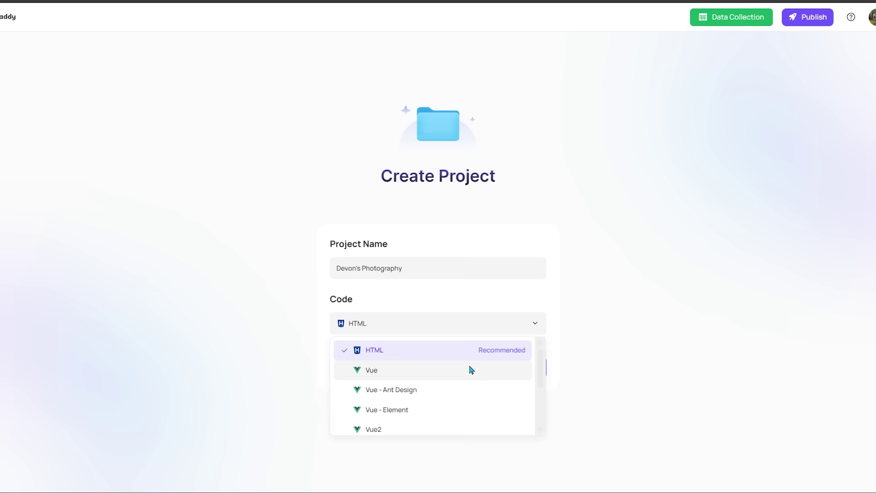
mouse_move(542, 367)
left_mouse_down()
mouse_move(540, 410)
mouse_move(537, 354)
left_mouse_up()
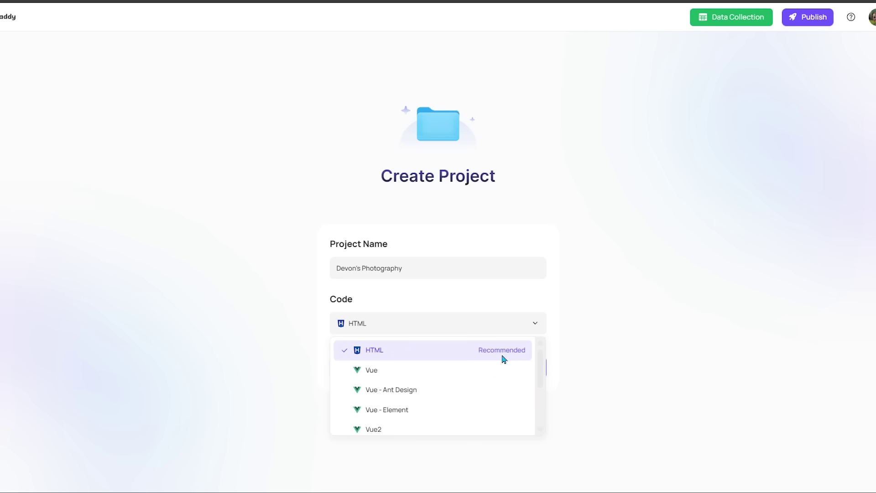
left_click(482, 285)
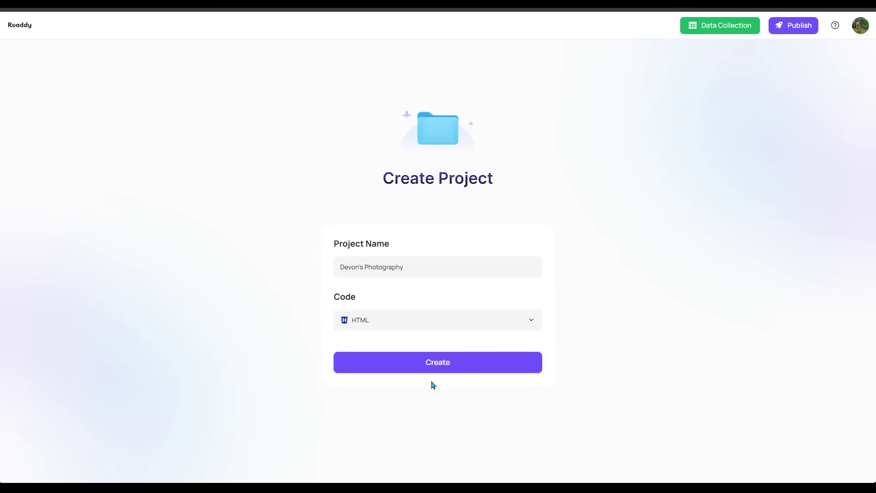
left_click(470, 363)
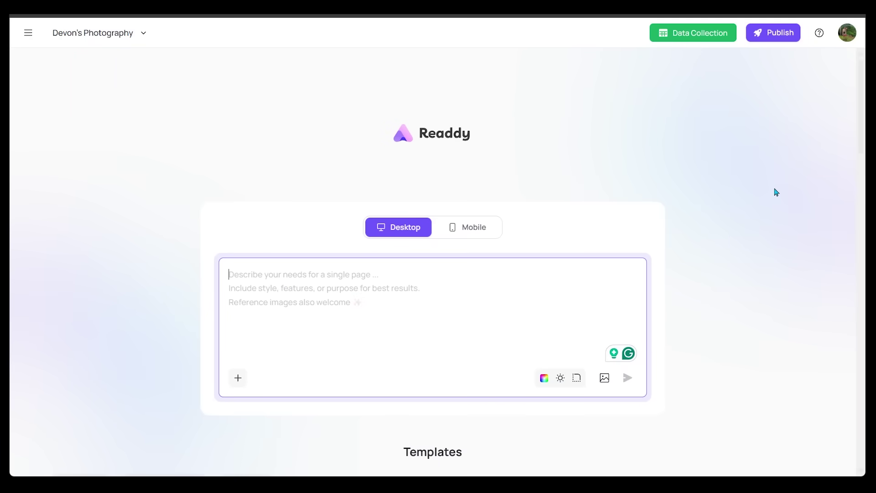
scroll(776, 172, "down", 5)
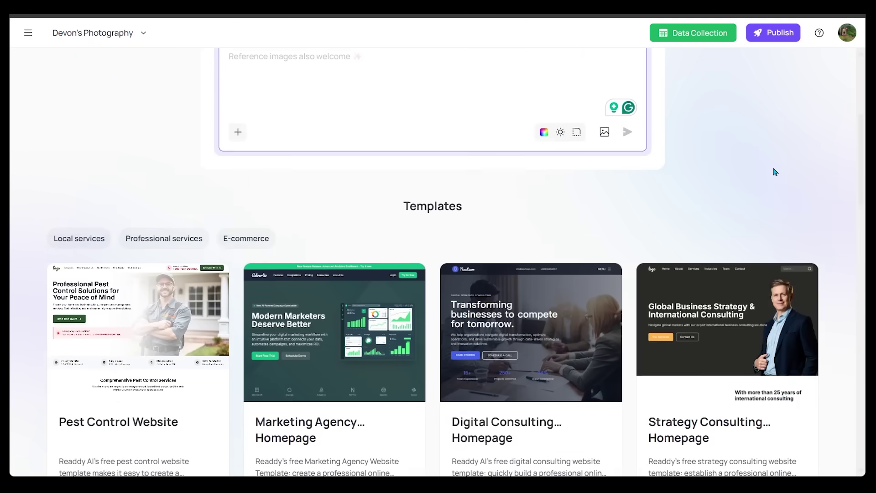
scroll(839, 86, "down", 3)
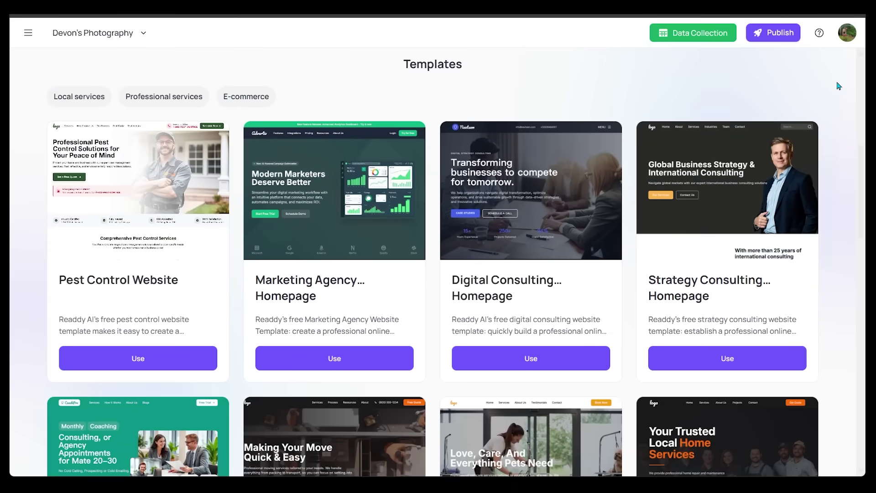
scroll(839, 86, "down", 2)
scroll(839, 86, "down", 6)
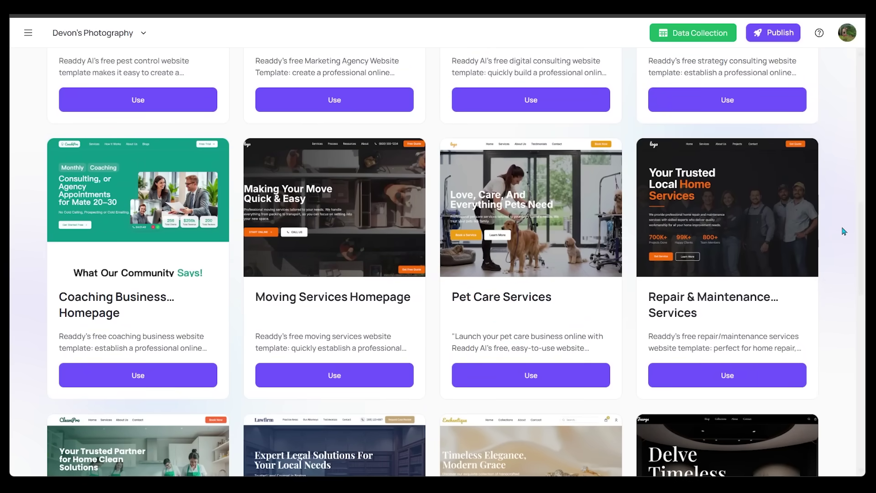
scroll(849, 232, "down", 6)
scroll(850, 233, "down", 4)
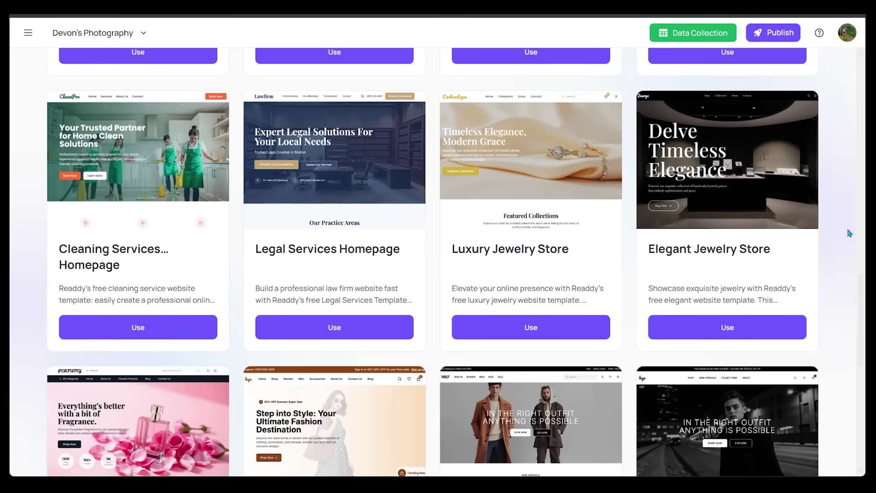
scroll(850, 233, "down", 2)
scroll(836, 258, "up", 15)
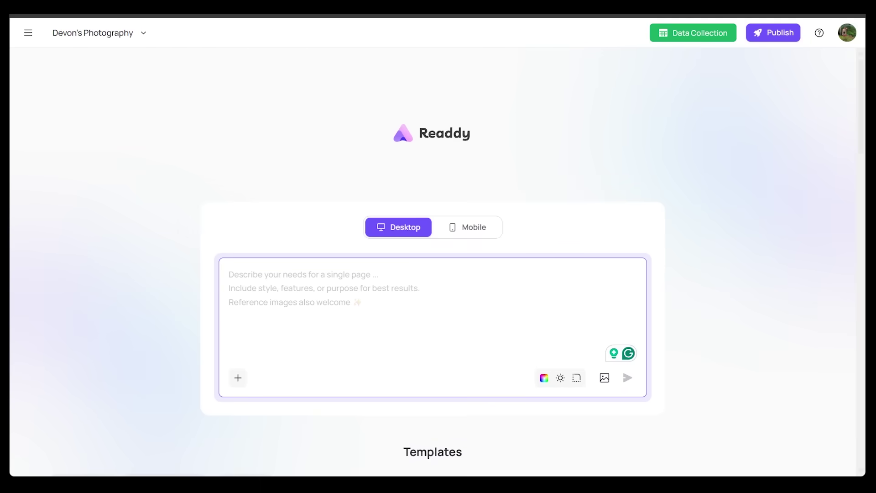
Submit the pasted elegant, romantic wedding photography site description with default styles.
type("Create an elegant wedding photography website featuring: A captivating homepage showcasing the best work A venue gallery highlighting various wedding locations A portfolio organized by photography styles A simple booking form with date selection and package options A clean, romantic design with a responsive layout")
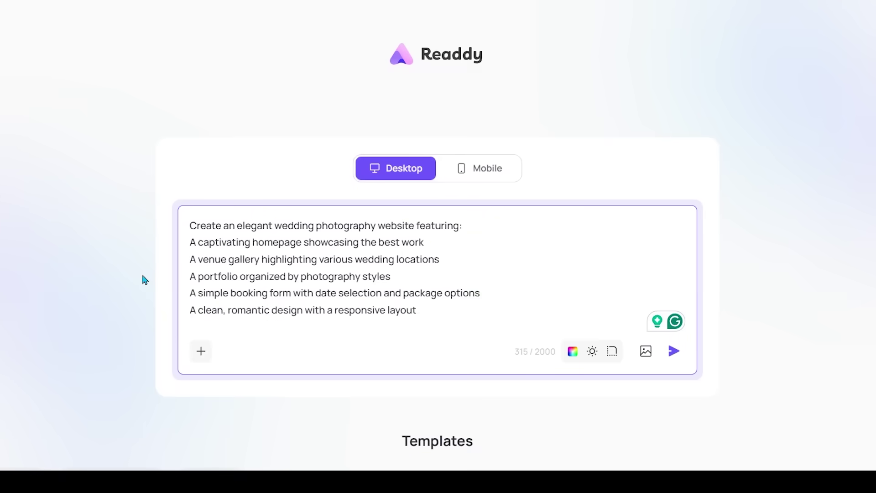
left_click(573, 351)
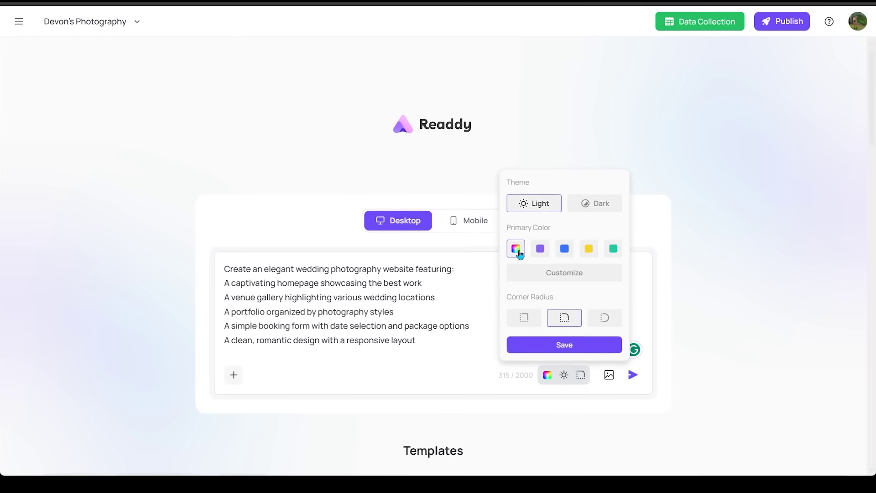
left_click(547, 359)
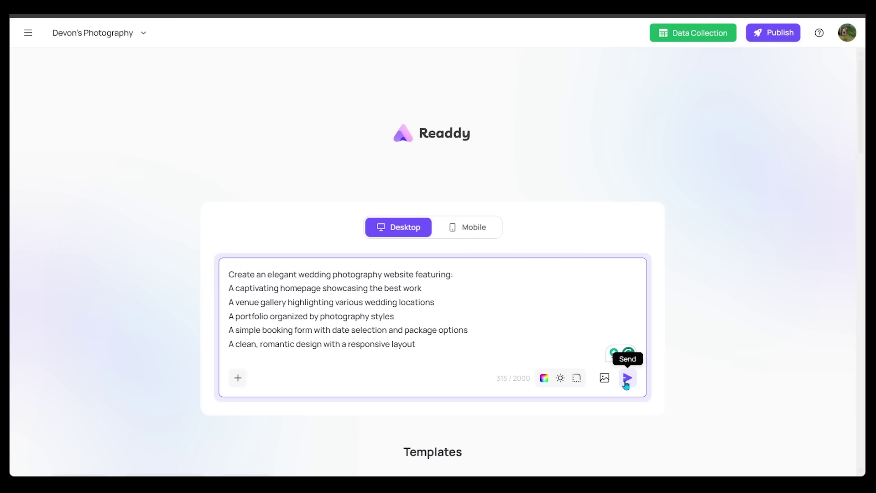
left_click(626, 378)
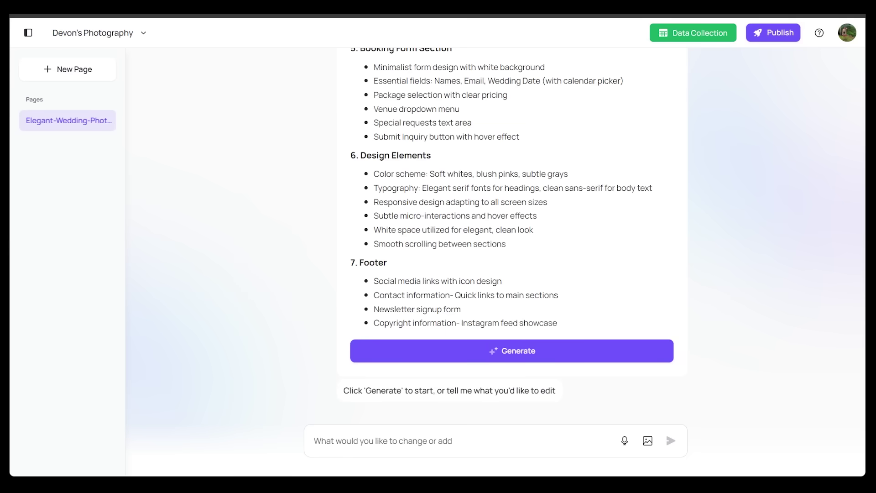
Scroll through the seven-section plan down to the Footer section and Generate button.
scroll(775, 242, "up", 15)
scroll(410, 142, "down", 3)
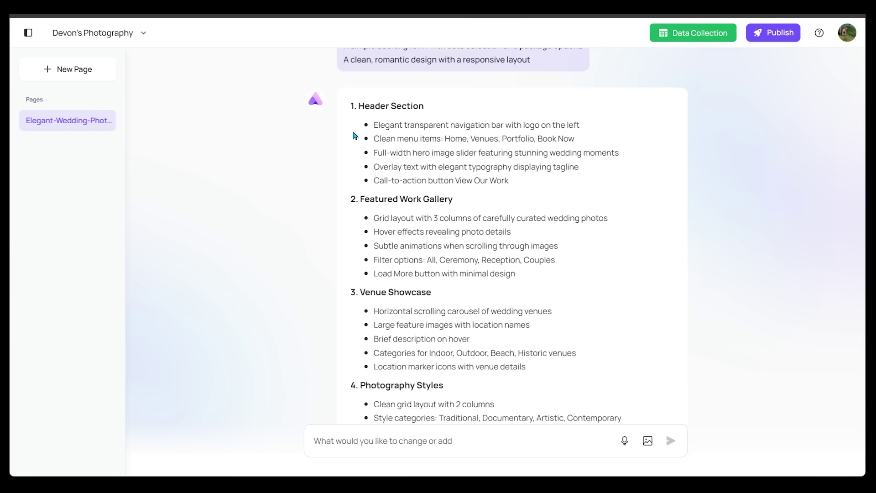
scroll(407, 150, "down", 5)
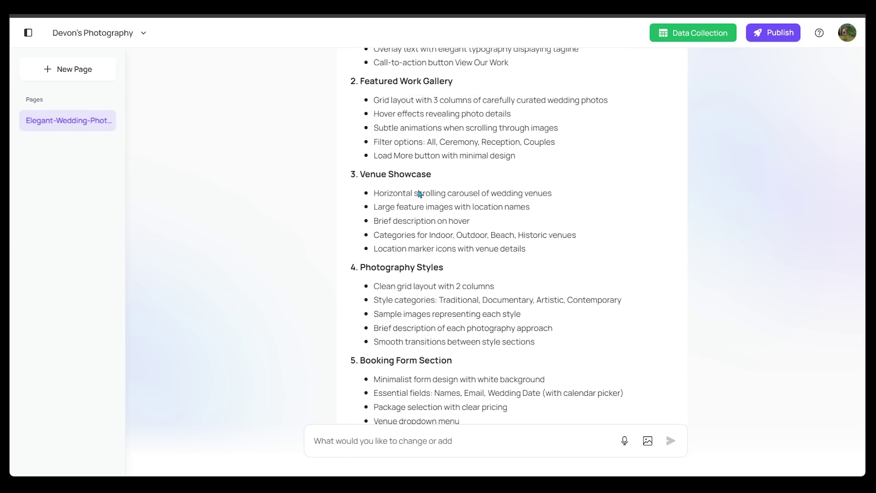
scroll(397, 202, "down", 3)
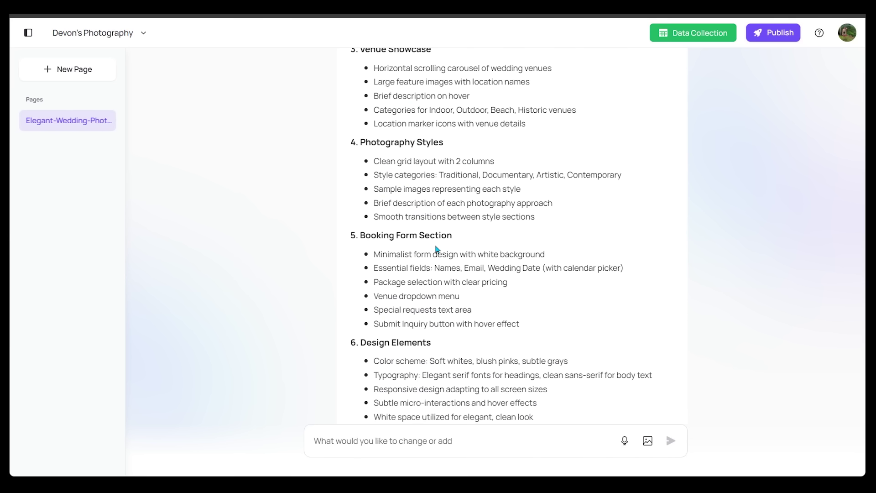
scroll(405, 234, "down", 6)
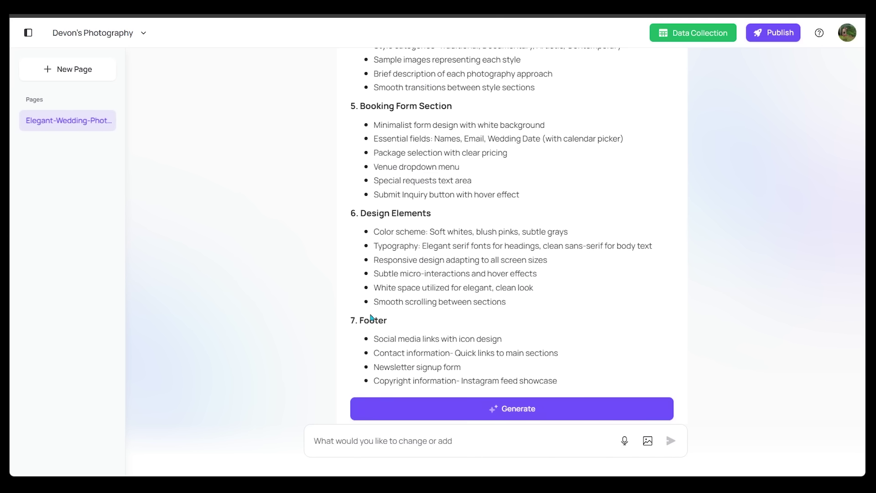
scroll(454, 297, "up", 14)
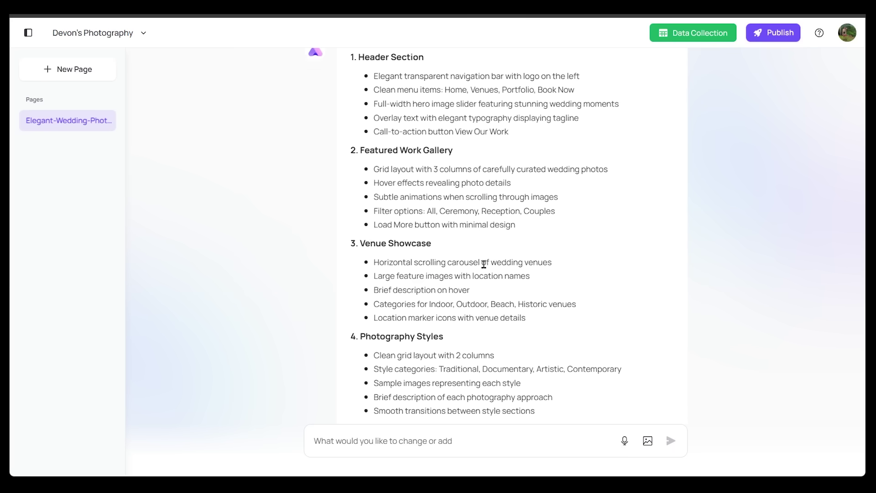
scroll(516, 261, "up", 6)
scroll(748, 313, "down", 20)
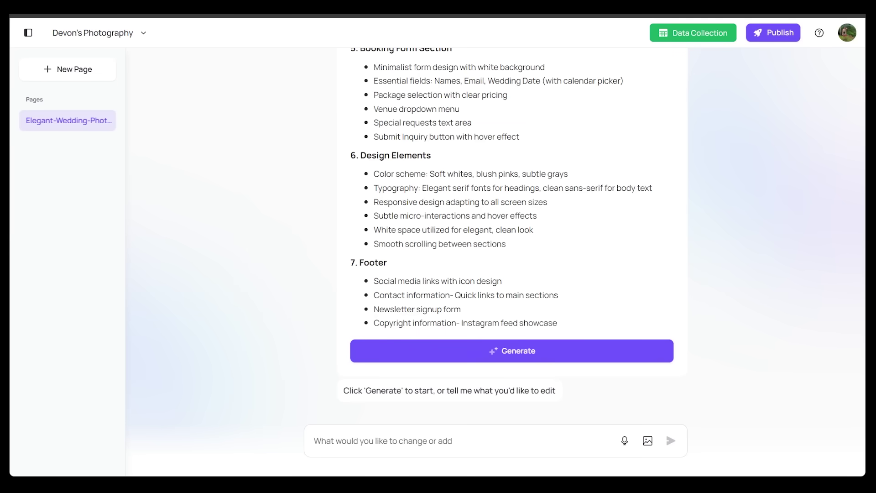
Generate version V1 from the plan and dismiss the tutorial video to view the hero.
left_click(532, 354)
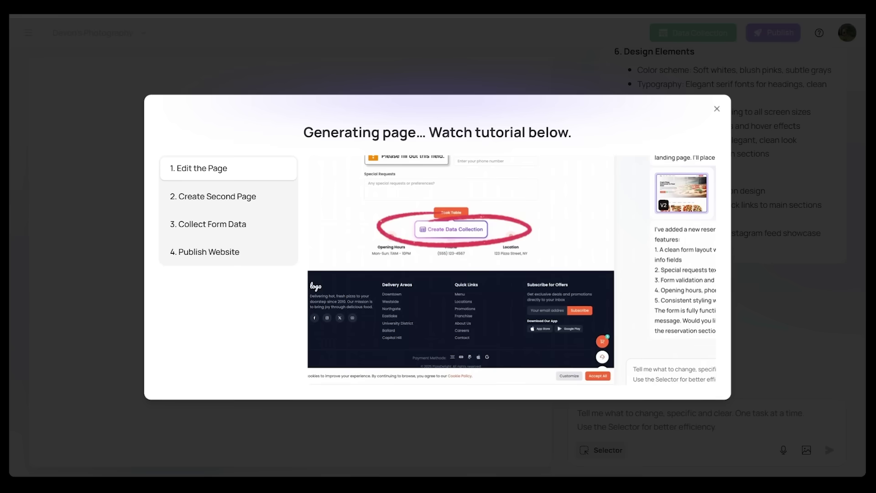
mouse_move(585, 260)
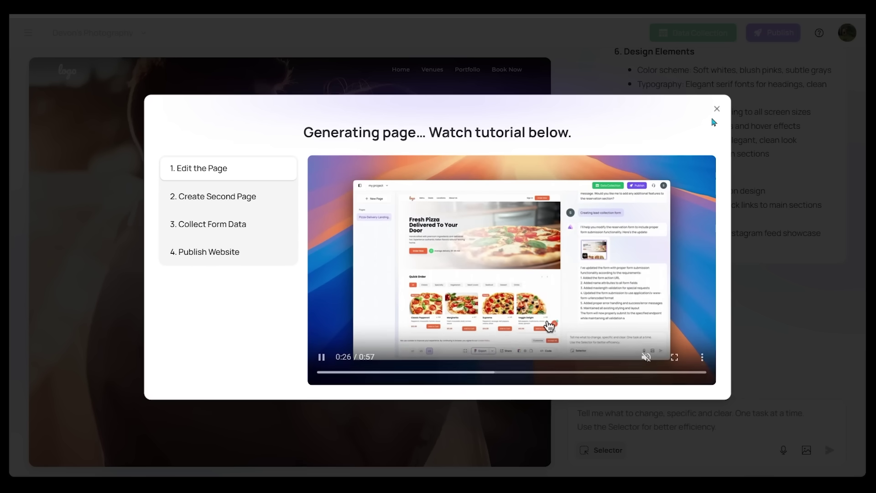
left_click(717, 109)
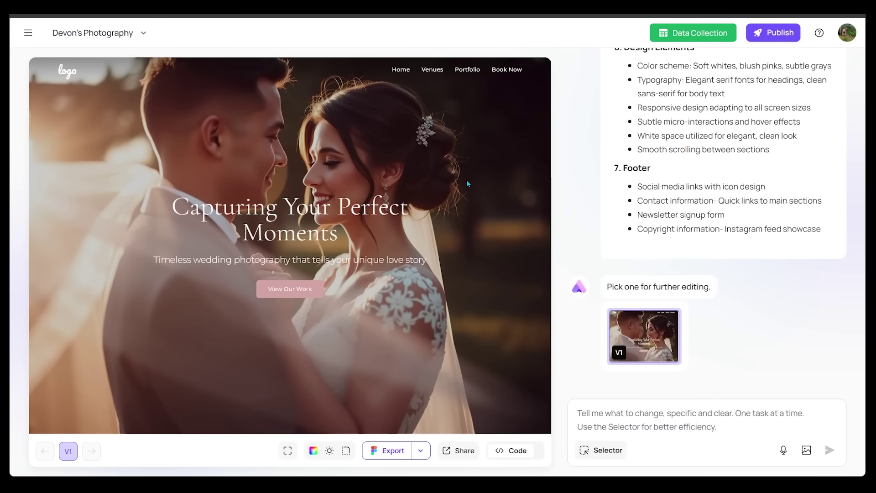
scroll(336, 146, "down", 5)
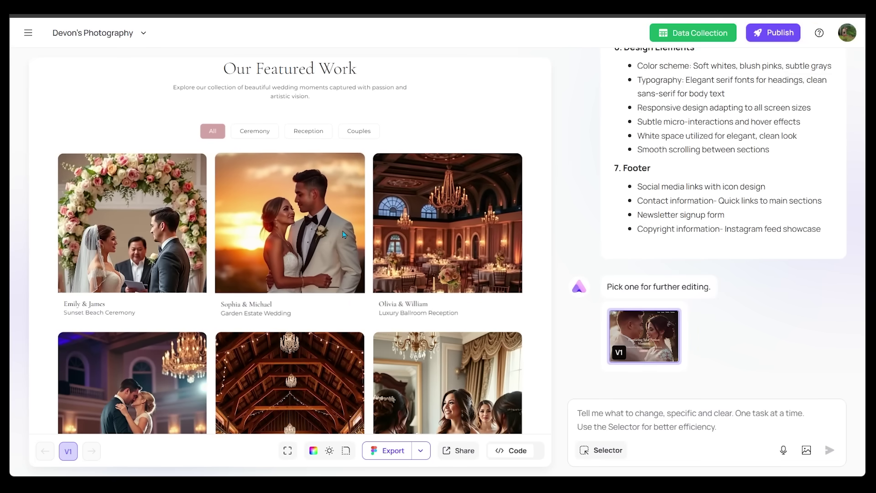
scroll(343, 240, "down", 2)
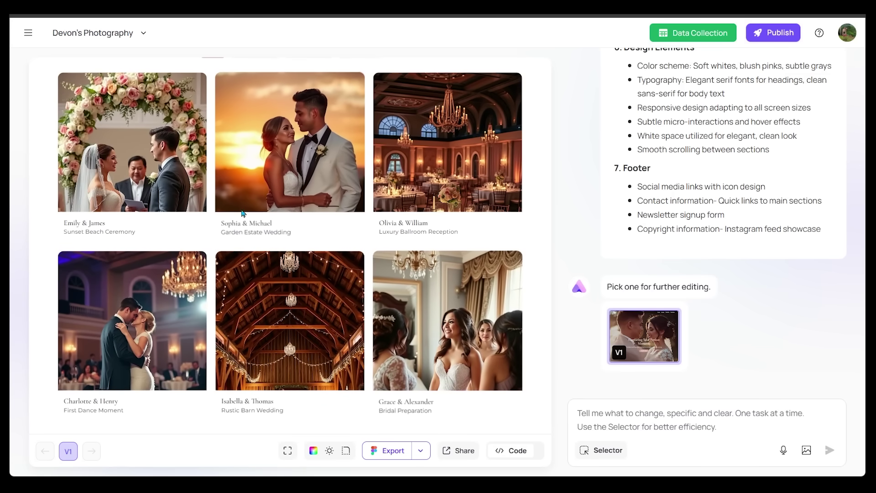
scroll(258, 86, "down", 5)
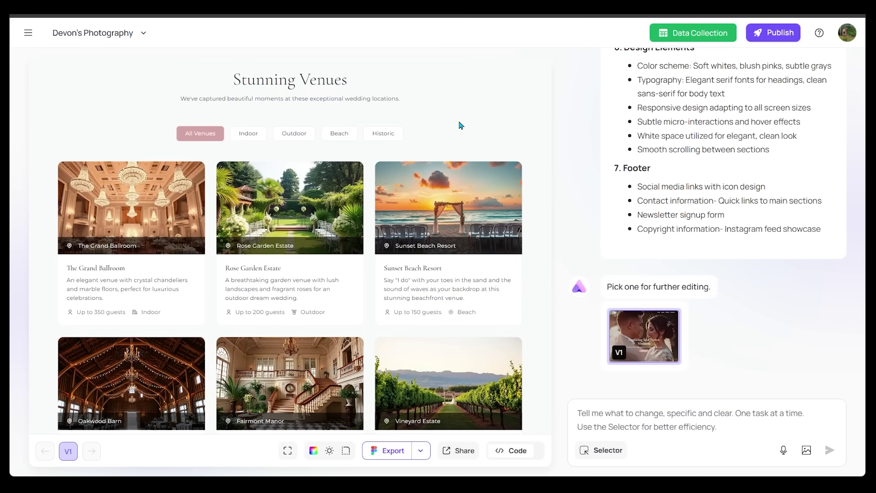
left_click(246, 134)
left_click(298, 134)
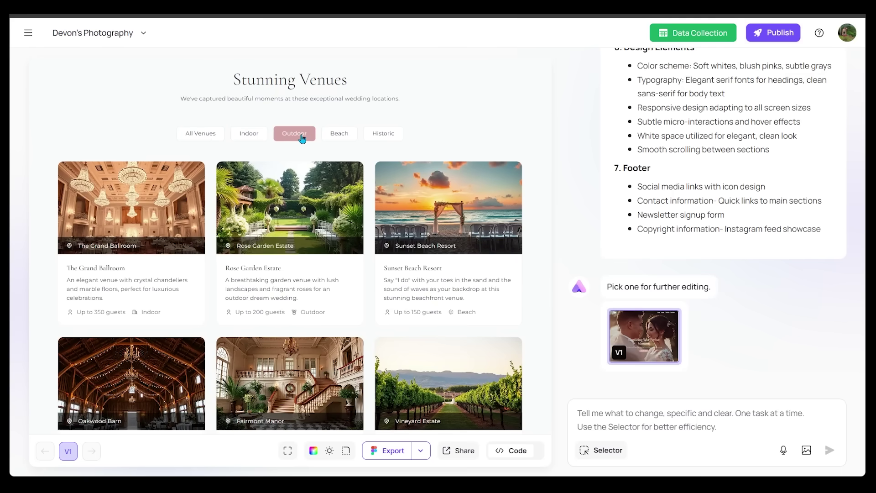
left_click(338, 134)
left_click(383, 134)
left_click(201, 134)
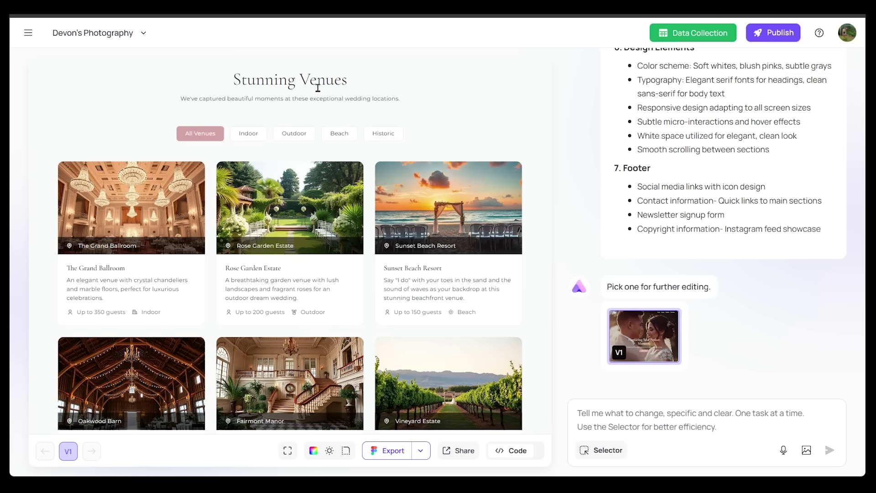
scroll(448, 146, "down", 8)
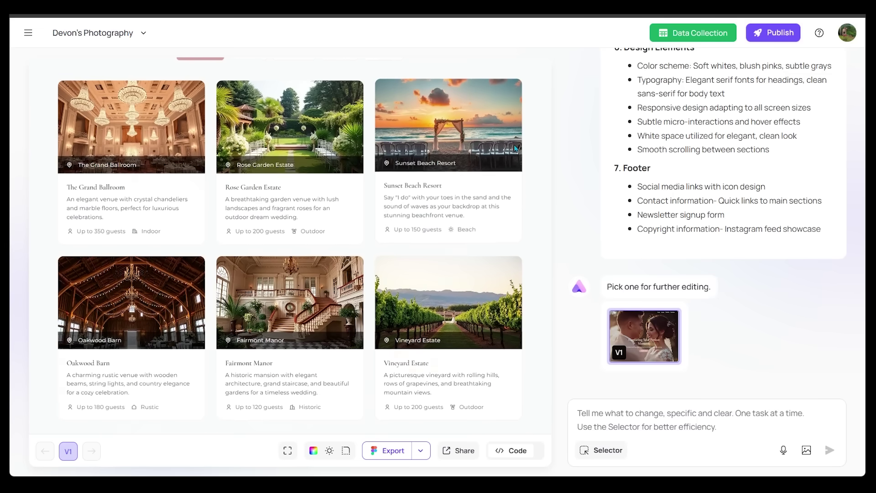
scroll(515, 148, "down", 1)
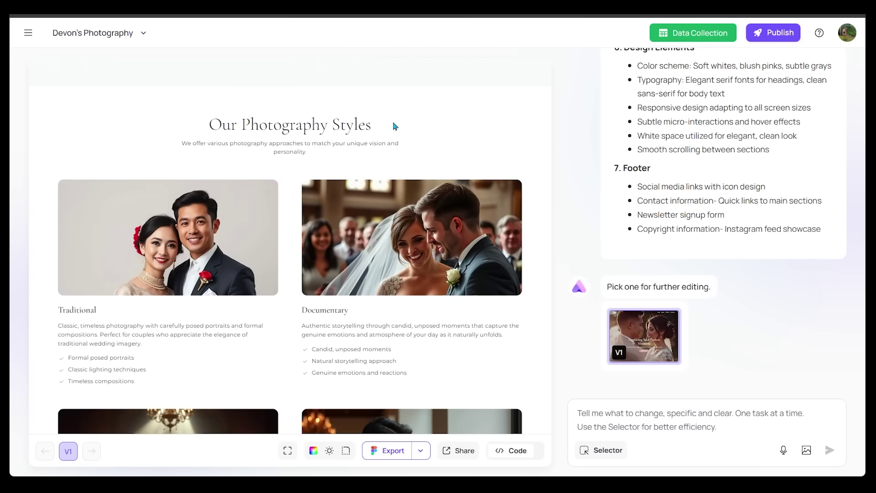
scroll(424, 136, "down", 1)
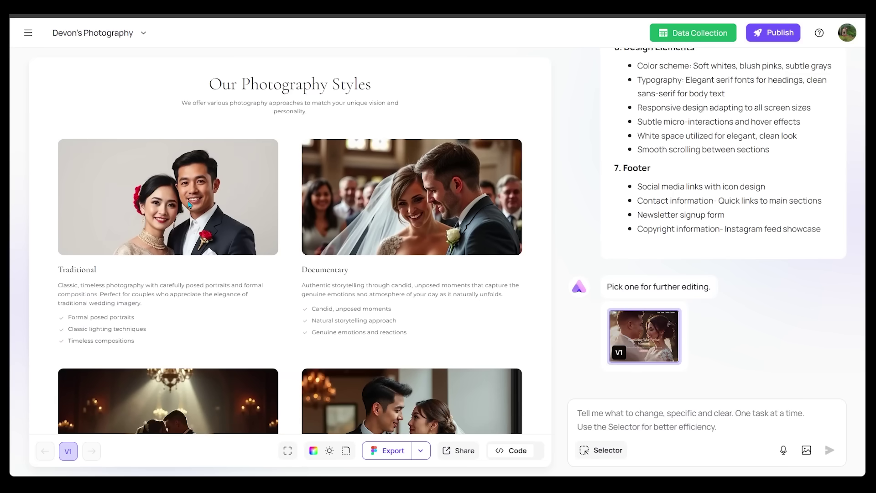
scroll(204, 256, "down", 2)
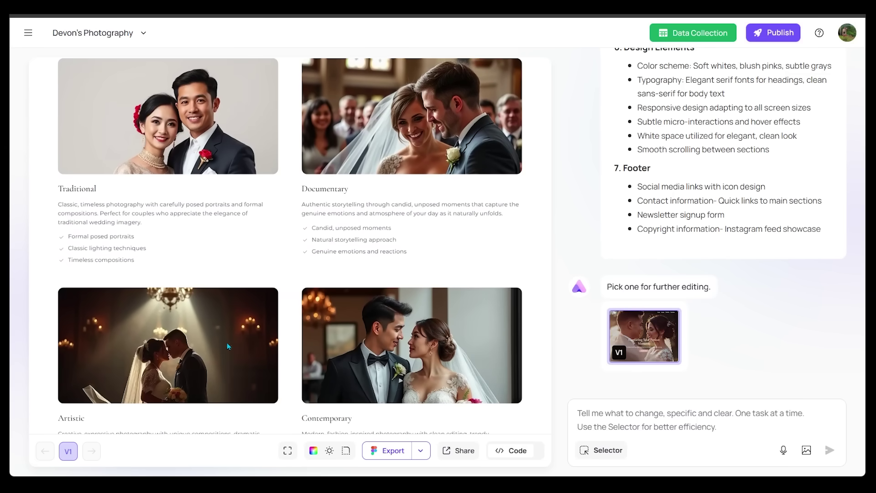
scroll(146, 201, "down", 1)
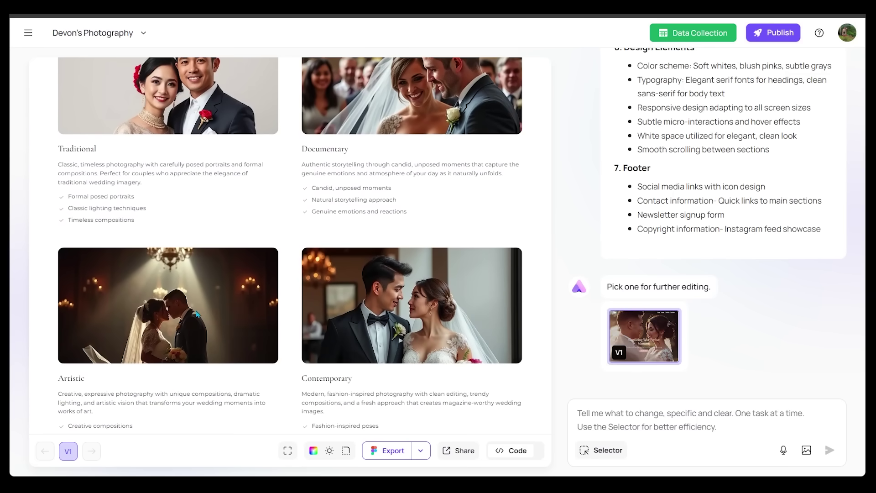
scroll(388, 274, "up", 1)
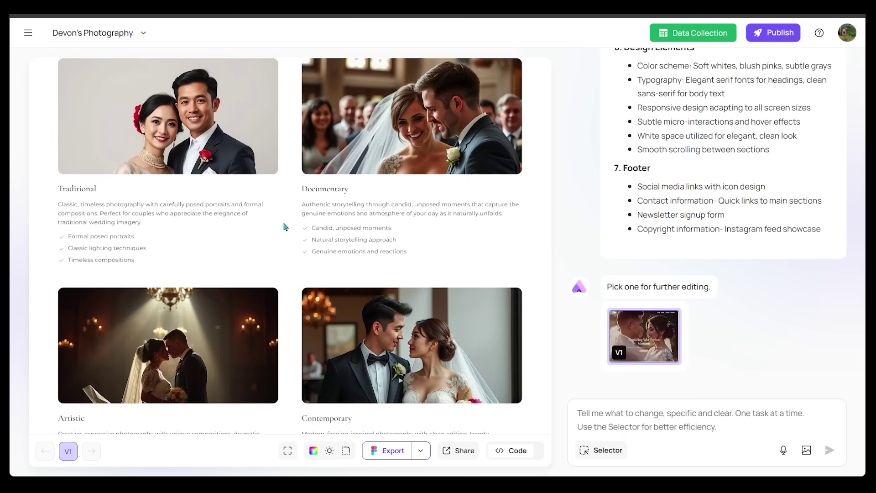
scroll(161, 220, "down", 1)
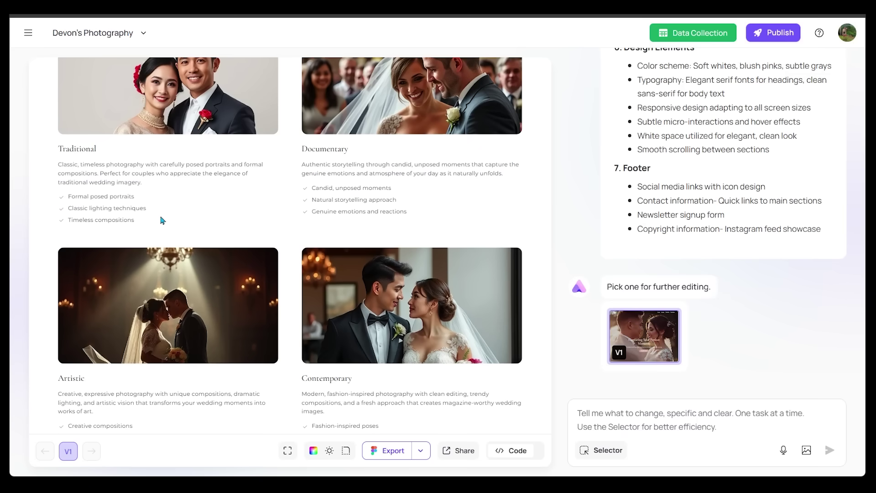
scroll(152, 207, "down", 1)
left_click_drag(153, 178, 67, 157)
left_click(168, 168)
scroll(441, 205, "down", 2)
scroll(441, 205, "down", 7)
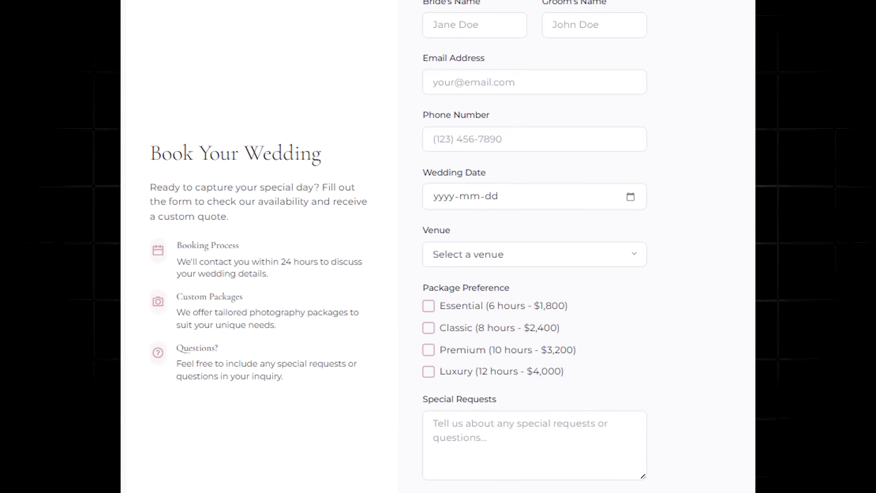
scroll(438, 247, "down", 1)
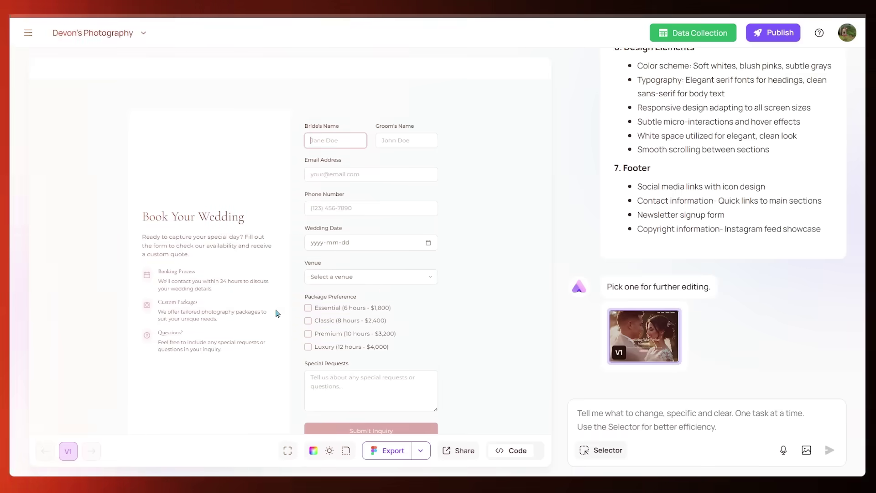
scroll(420, 283, "down", 3)
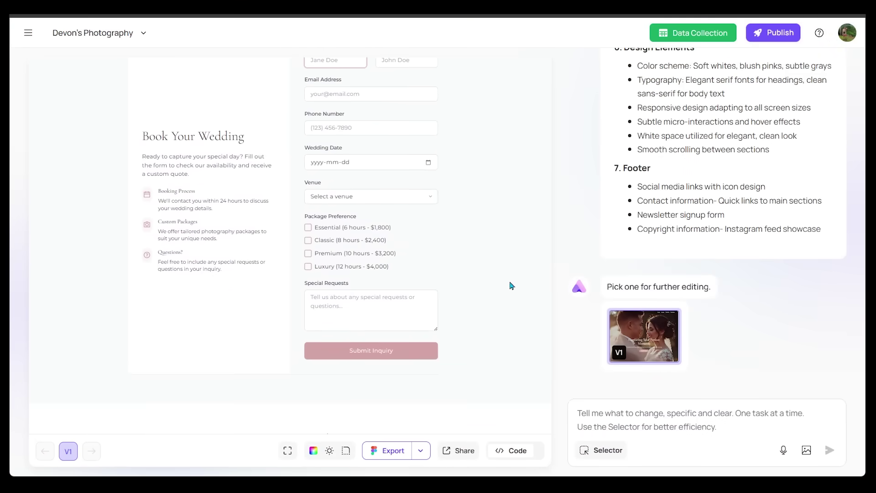
scroll(410, 301, "down", 10)
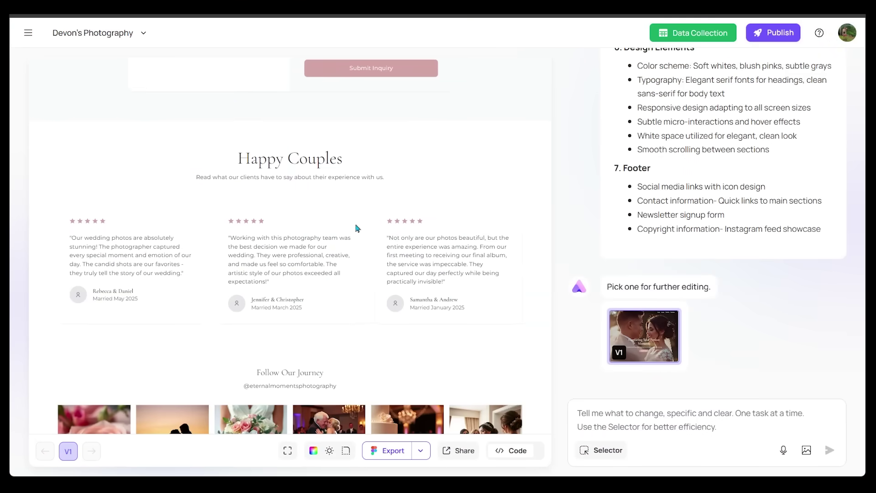
scroll(344, 280, "down", 8)
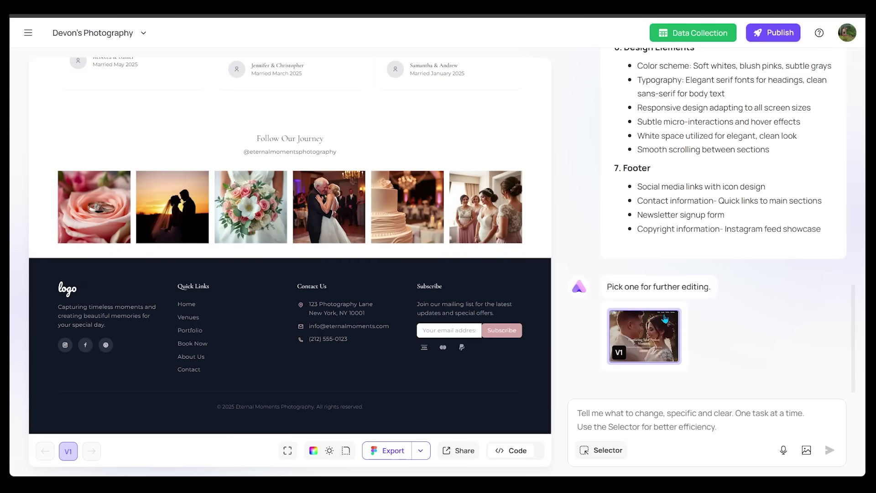
left_click(643, 314)
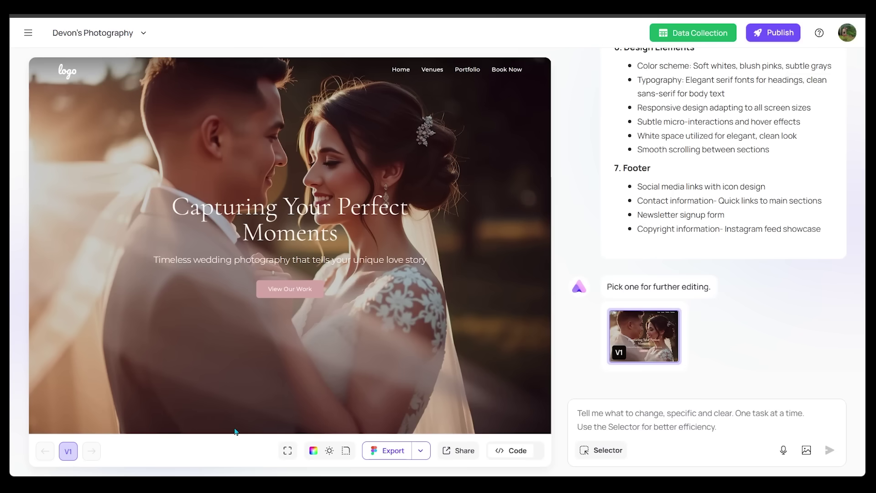
Apply and save the Dark theme, creating V2 with dark section backgrounds.
left_click(329, 451)
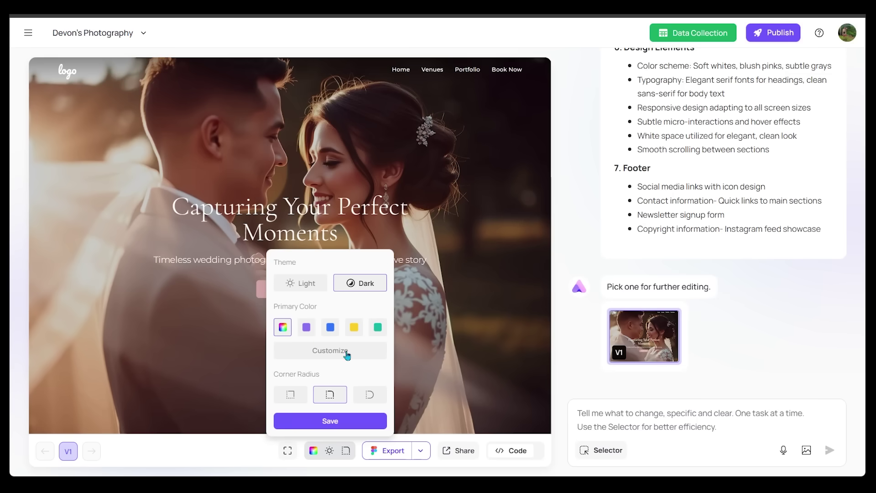
left_click(327, 426)
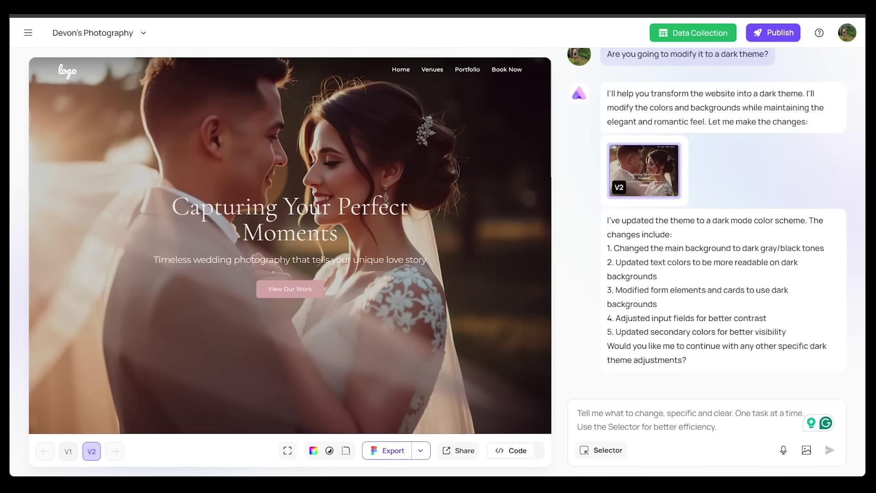
scroll(460, 176, "down", 5)
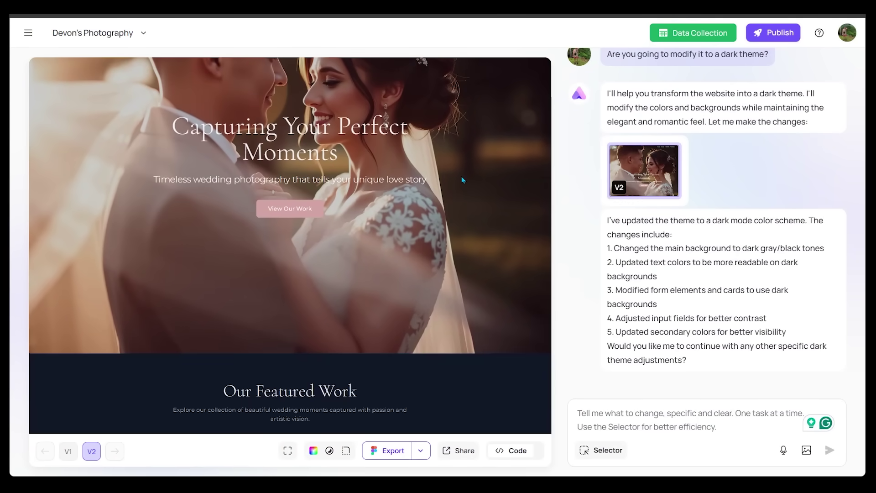
scroll(453, 227, "down", 1)
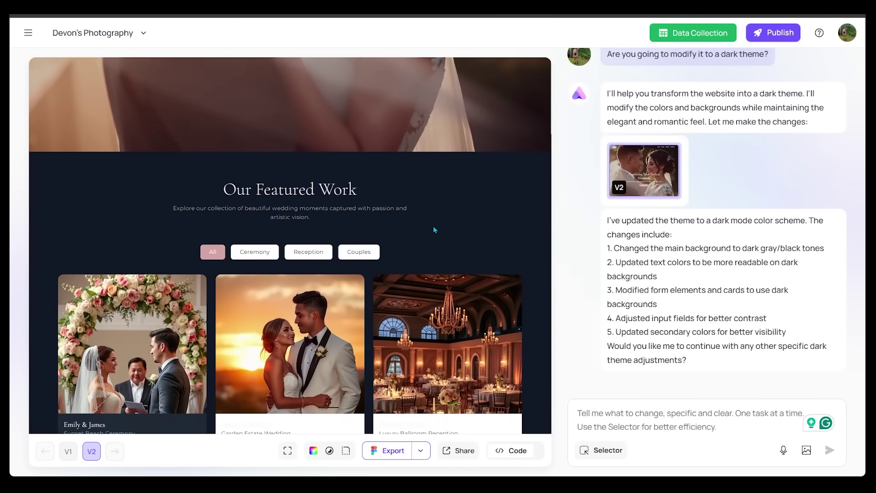
left_click(254, 252)
left_click(307, 255)
left_click(256, 252)
left_click(308, 252)
left_click(359, 252)
left_click(308, 251)
scroll(441, 215, "down", 3)
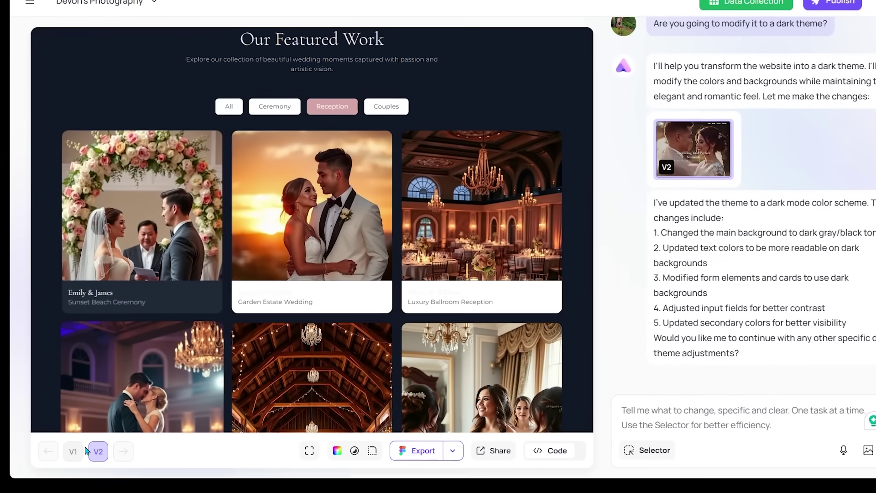
left_click(68, 451)
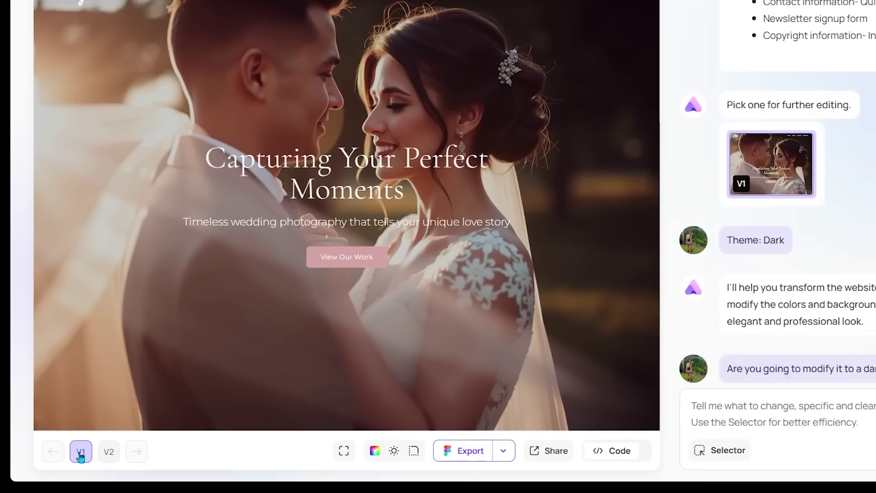
scroll(72, 385, "down", 10)
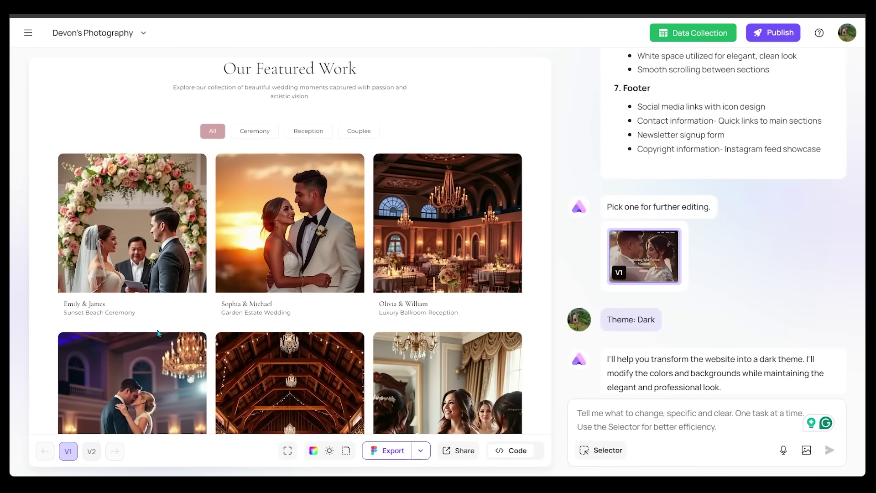
left_click(91, 451)
scroll(373, 248, "down", 10)
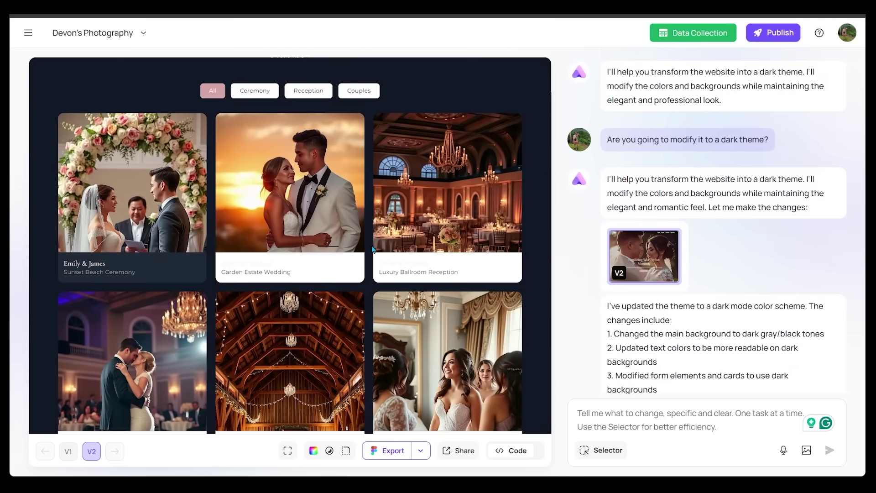
scroll(242, 178, "up", 2)
scroll(243, 178, "up", 8)
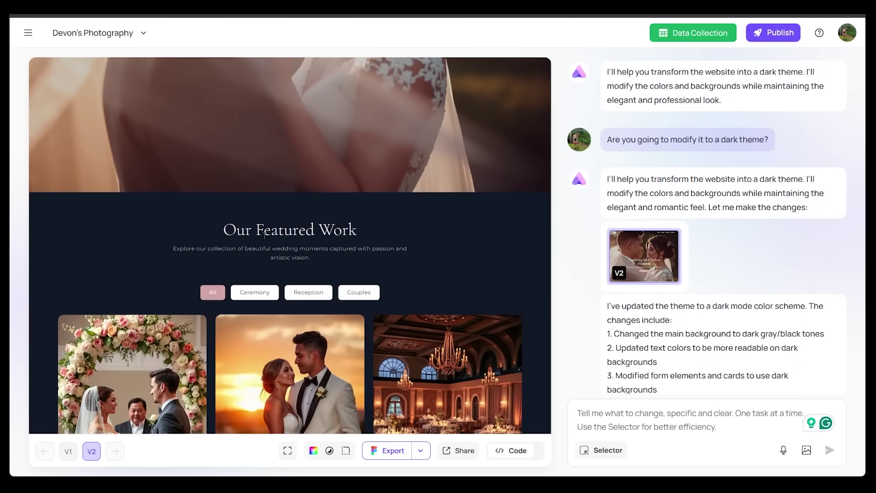
scroll(294, 280, "down", 2)
scroll(438, 304, "up", 2)
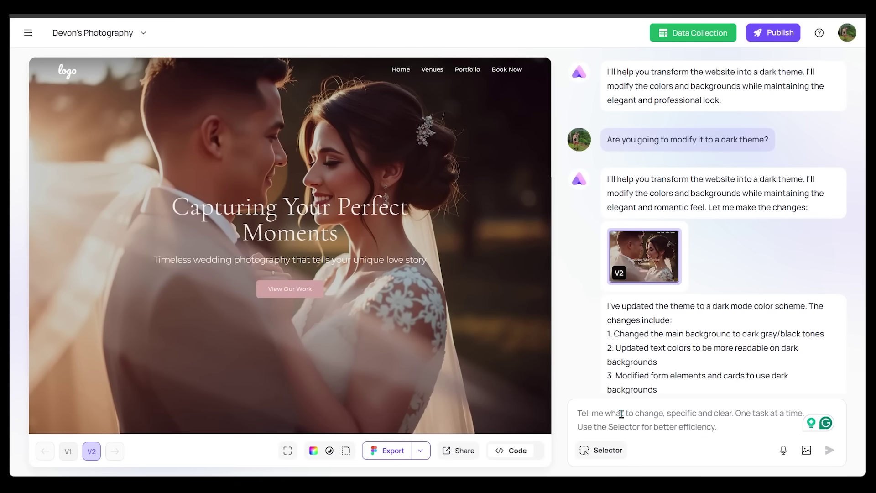
Request buttons that glow slightly and grow bigger on hover, producing V4.
type("Make the buttons slightly glow and become bigger when I hover my house over them")
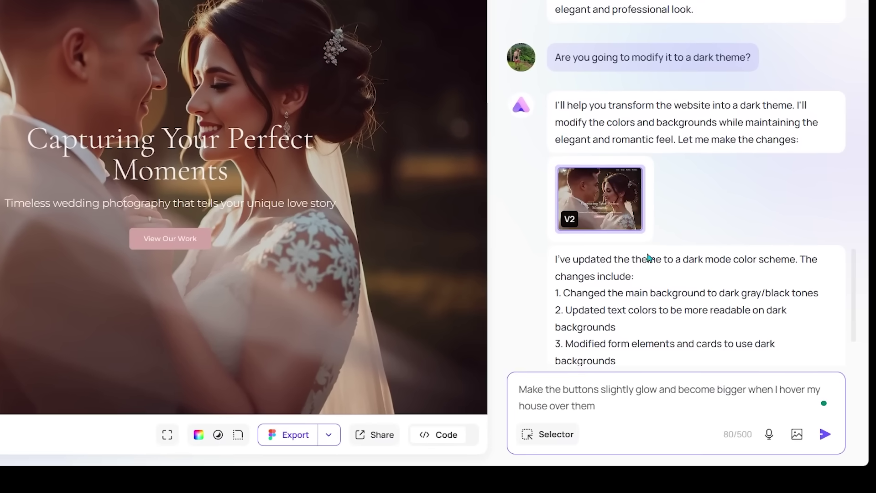
scroll(593, 276, "down", 2)
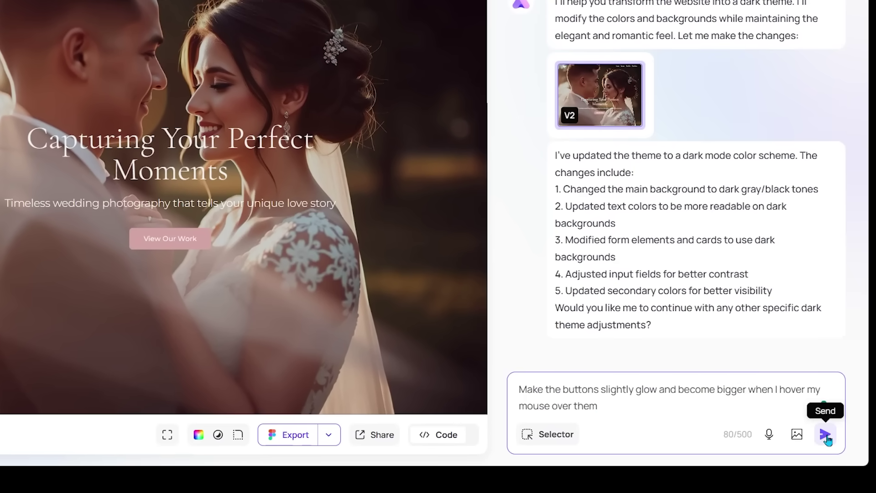
left_click(825, 436)
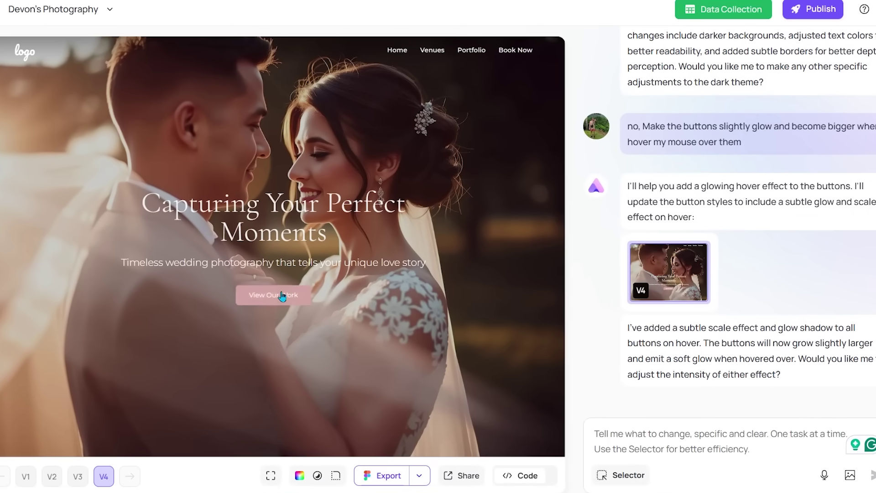
scroll(373, 301, "down", 4)
scroll(373, 301, "down", 1)
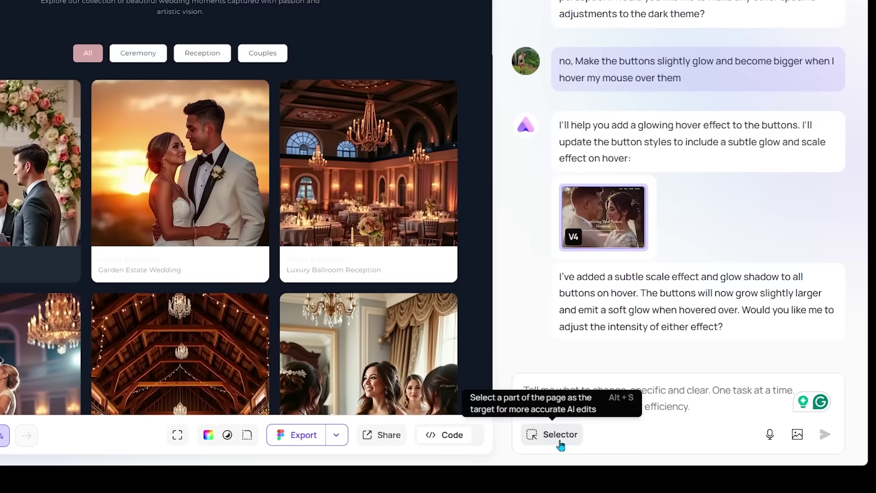
Swap the Emily & James card photo for the uploaded smiling-couple portrait.
left_click(560, 438)
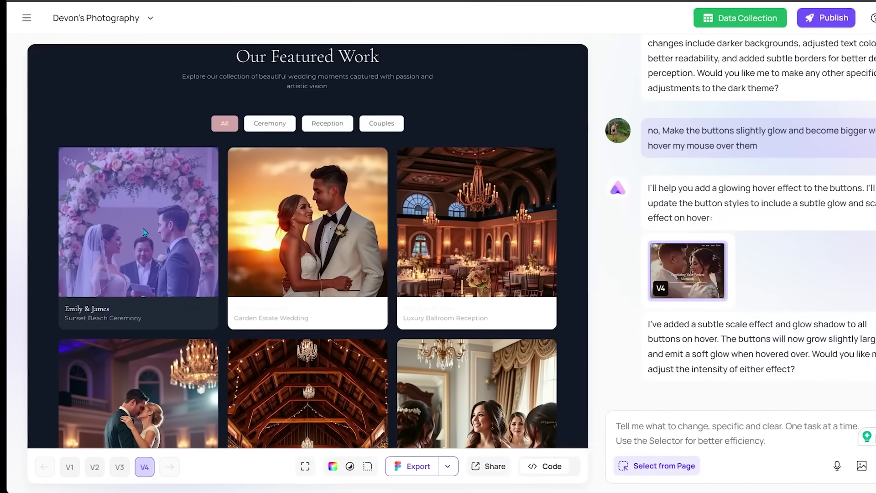
left_click(146, 228)
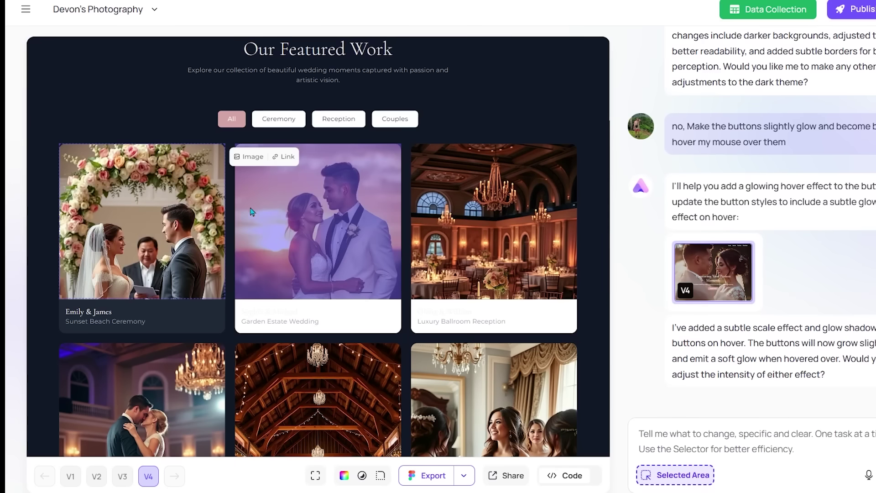
left_click(249, 160)
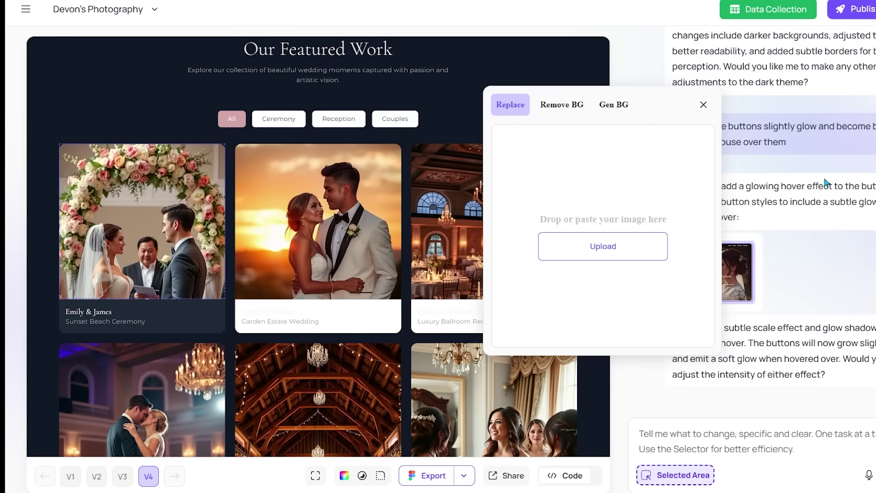
left_click_drag(875, 75, 588, 228)
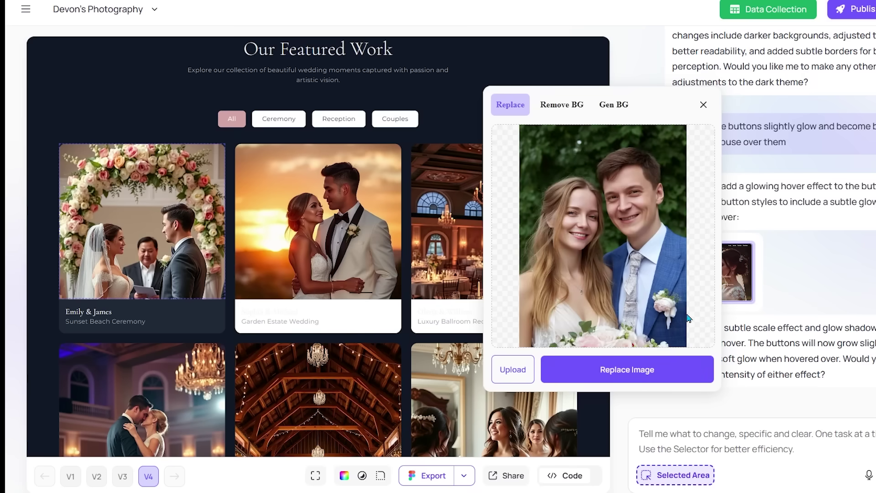
left_click(624, 374)
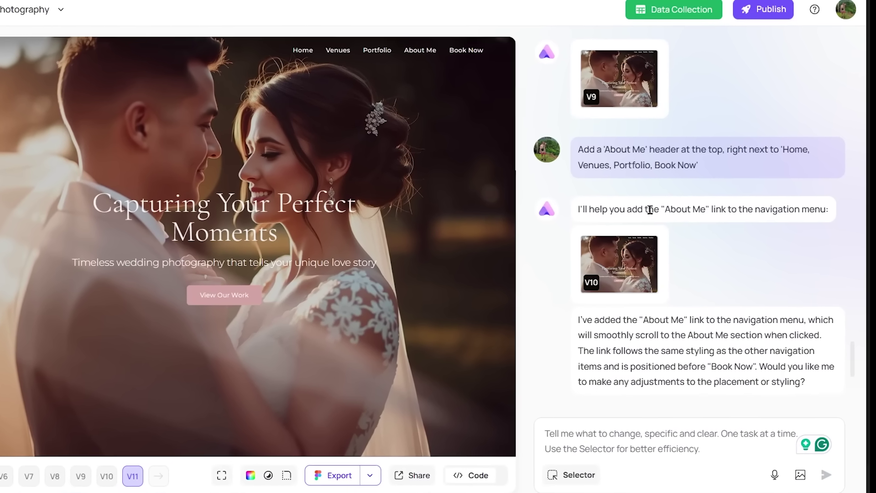
Test the About Me and Book a Consultation links, then return to Meet Your Photographer.
left_click(420, 50)
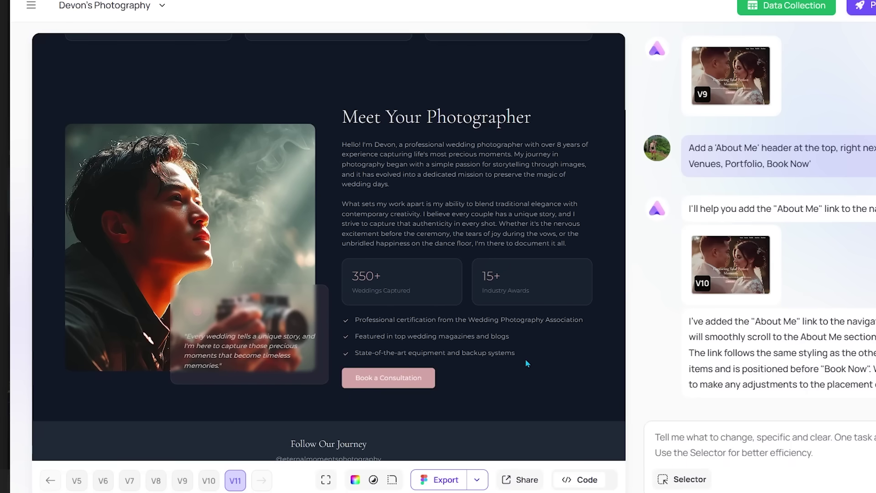
left_click(390, 387)
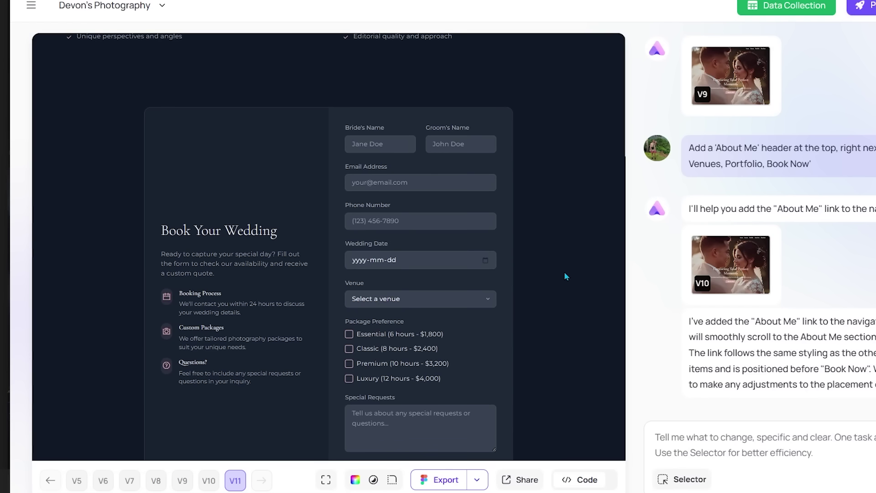
scroll(564, 273, "up", 5)
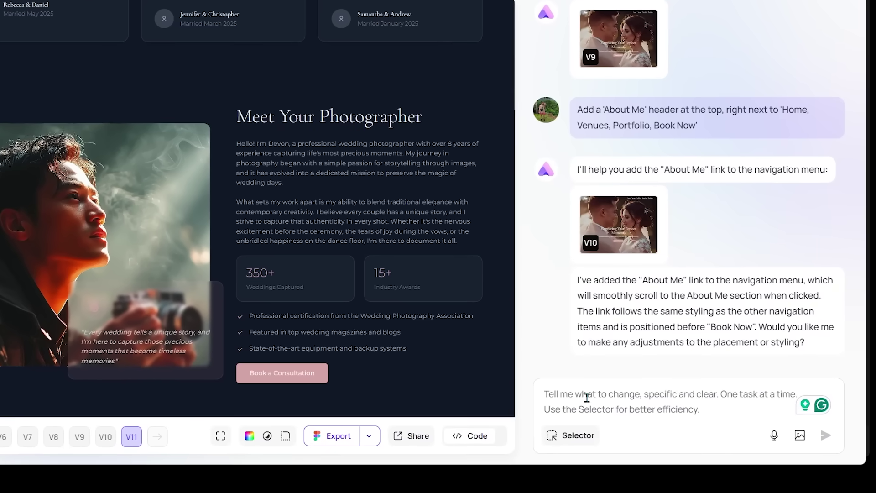
Request the Dancing Script handwriting font for the Meet Your Photographer text, fixing the typo.
type("Change the font under the 'Meet Your Photographer' section to a Handwritting style font")
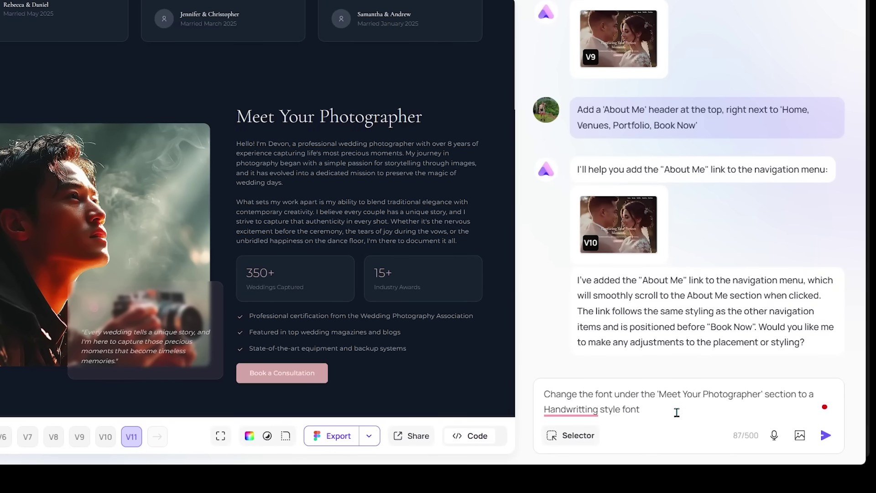
left_click(655, 409)
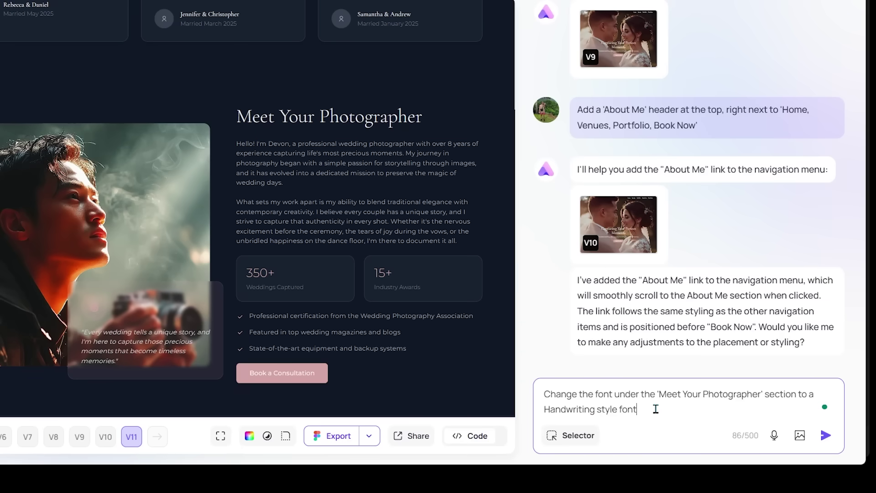
left_click(825, 434)
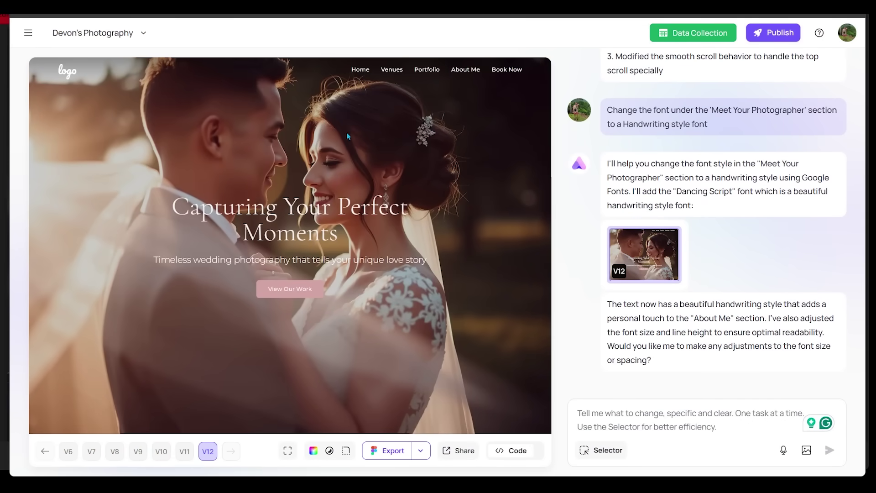
Check the new font in About Me, then compare against versions V11 and V10.
left_click(463, 71)
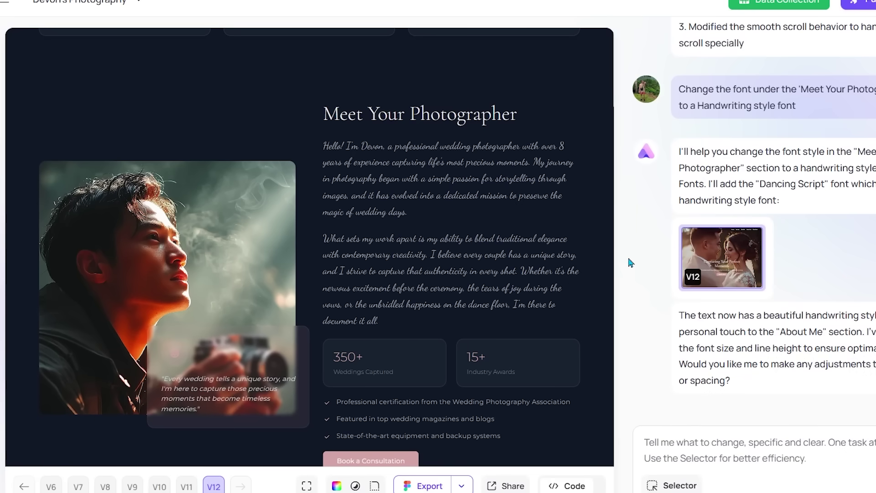
scroll(404, 366, "down", 1)
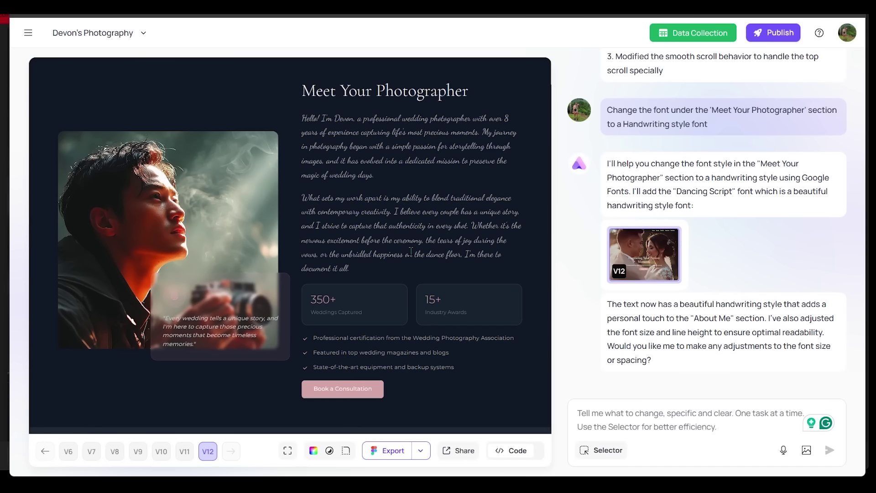
left_click(365, 393)
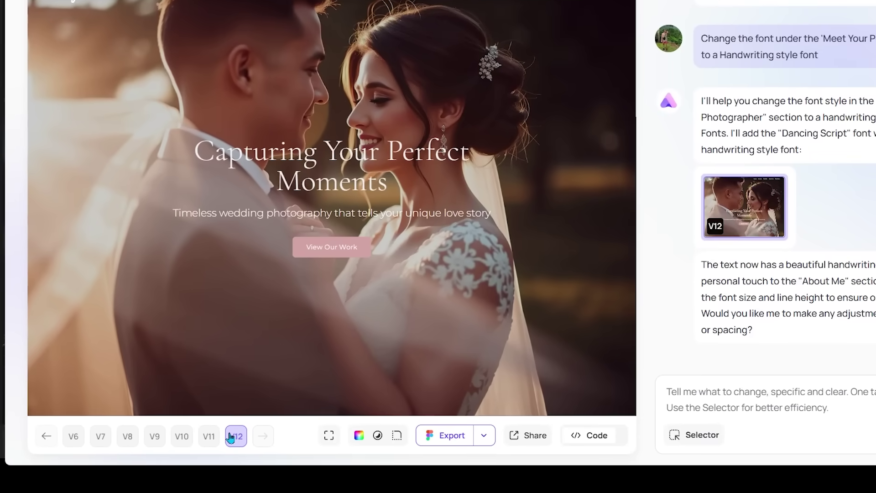
left_click(209, 436)
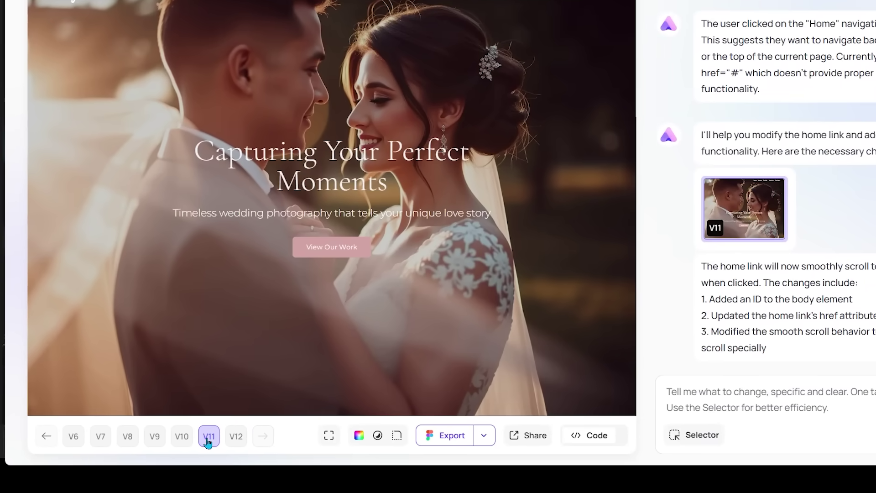
left_click(179, 440)
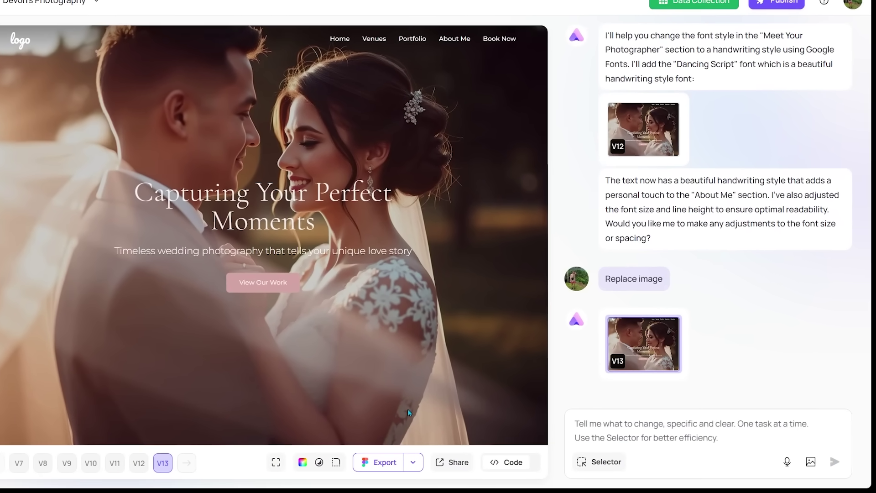
Select the hero section's image and start a video generation from the golden-hour bride-and-groom prompt.
left_click(593, 462)
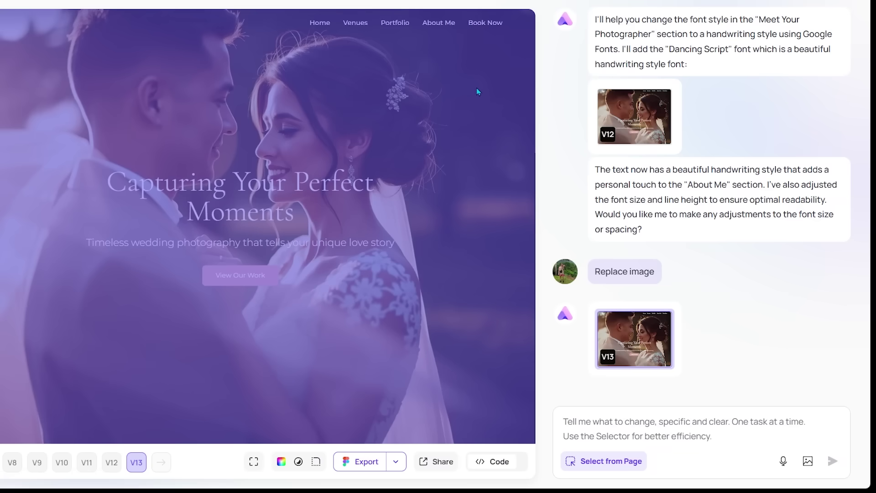
left_click(477, 92)
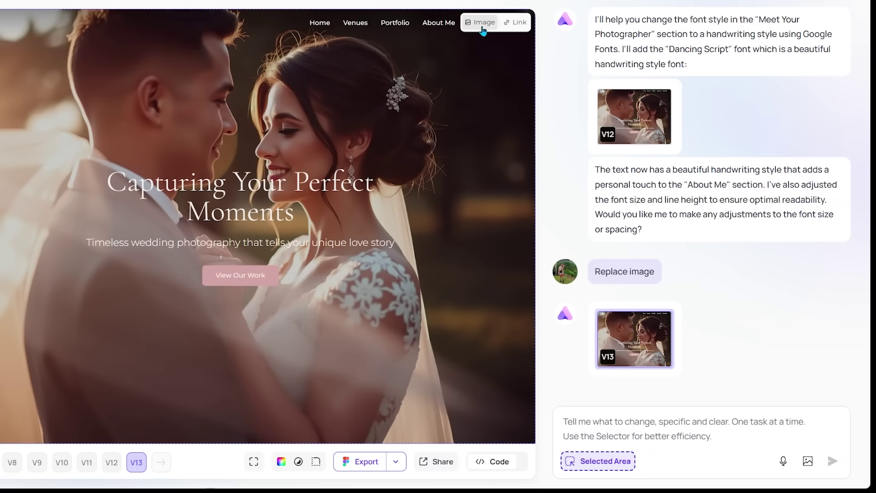
left_click(482, 27)
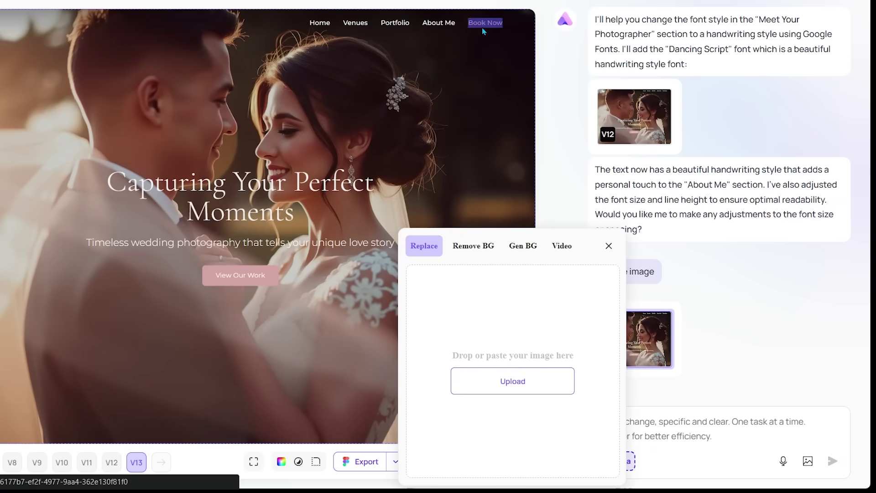
left_click(563, 249)
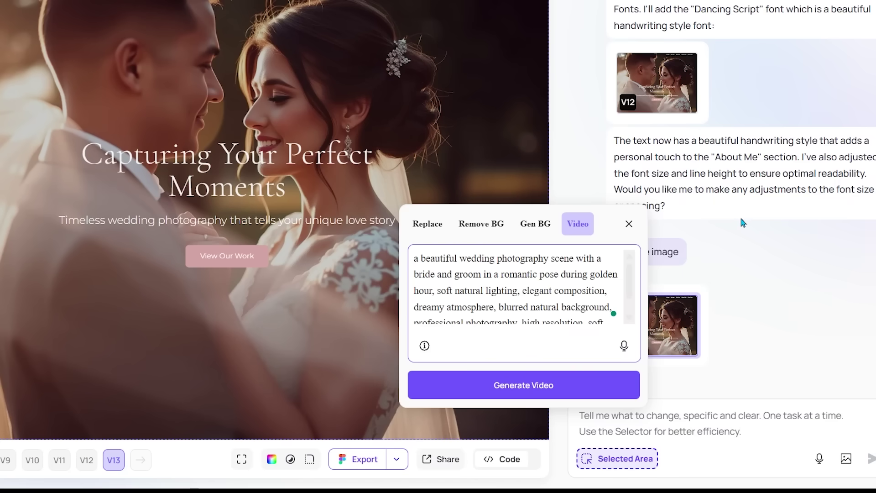
scroll(566, 314, "down", 1)
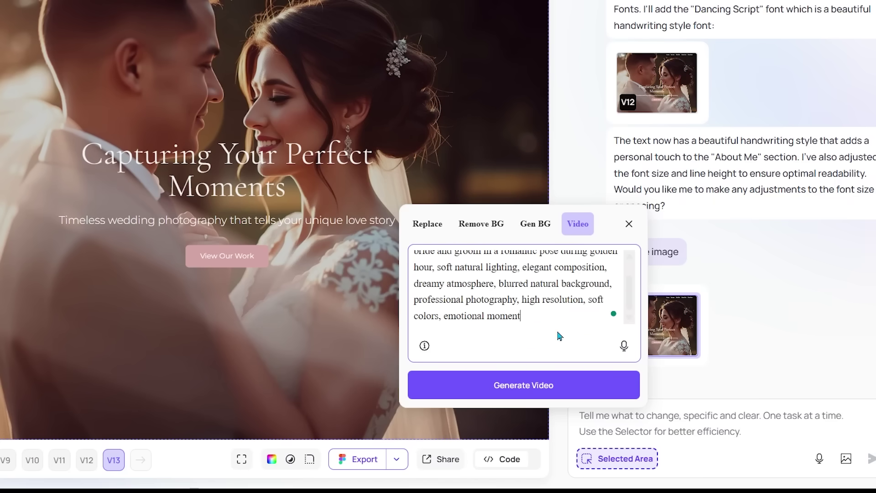
Generate the wedding-scene video for 700 credits and apply it as the hero background.
left_click(547, 395)
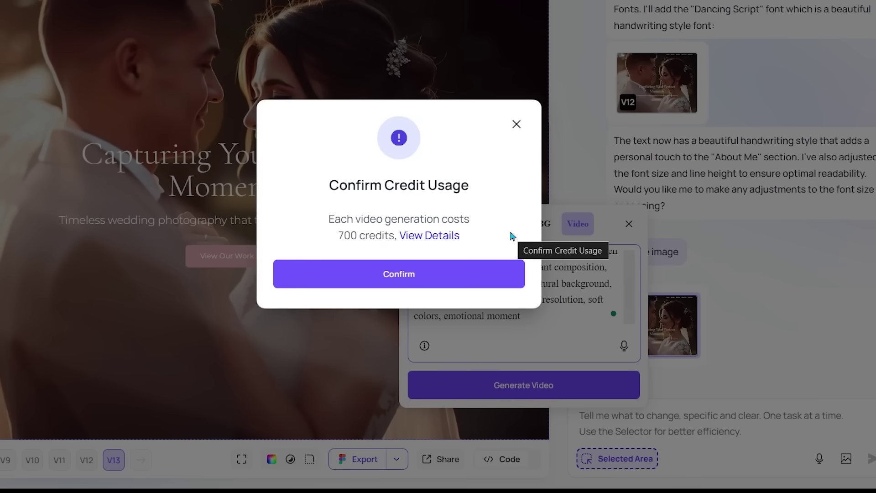
left_click(472, 278)
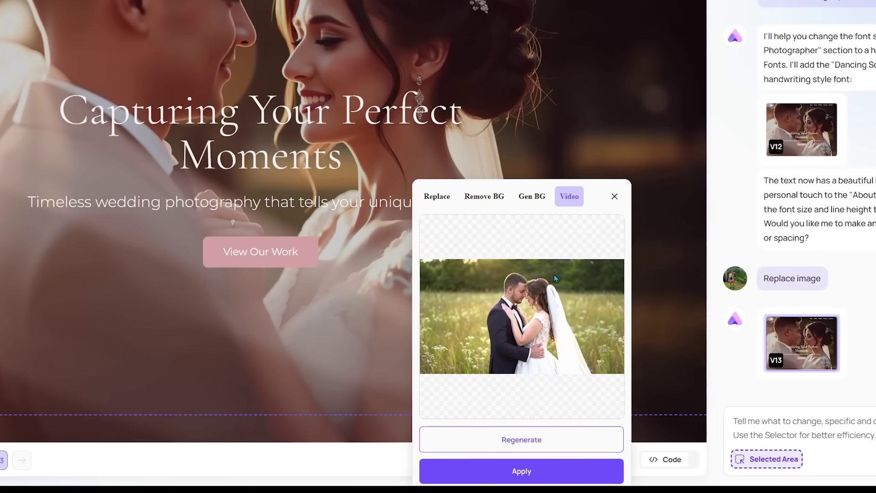
left_click(502, 470)
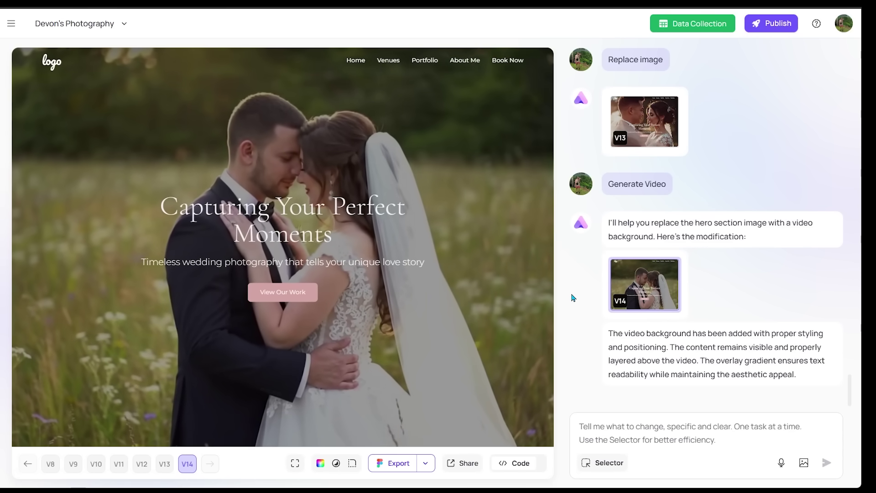
left_click(615, 469)
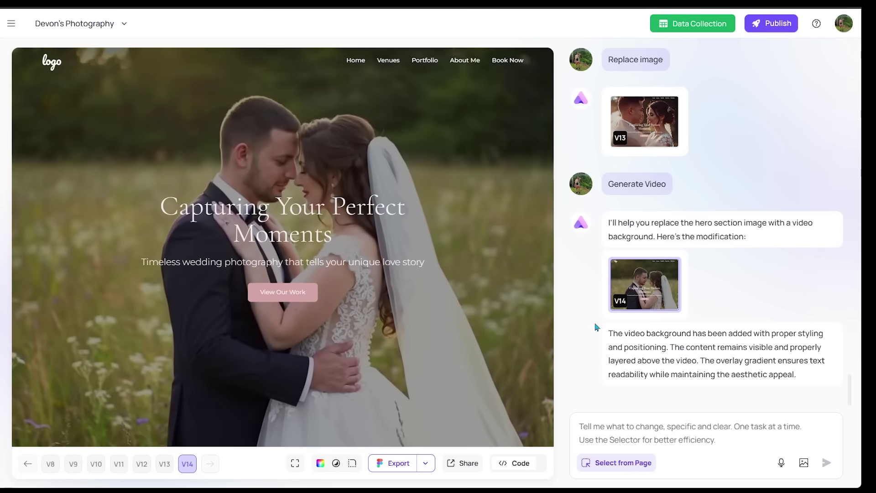
left_click(622, 465)
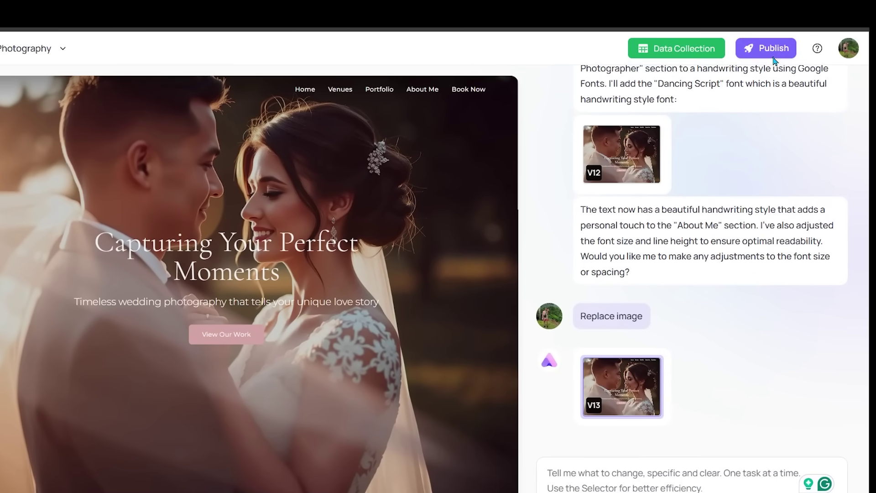
Open the Publish settings, select the custom domain field, view the 'How to set DNS?' guide, then close it.
left_click(774, 54)
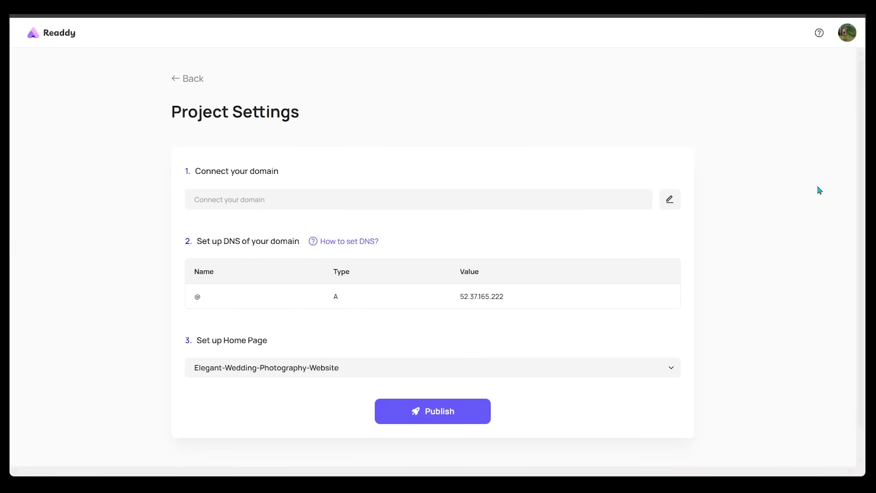
left_click(259, 199)
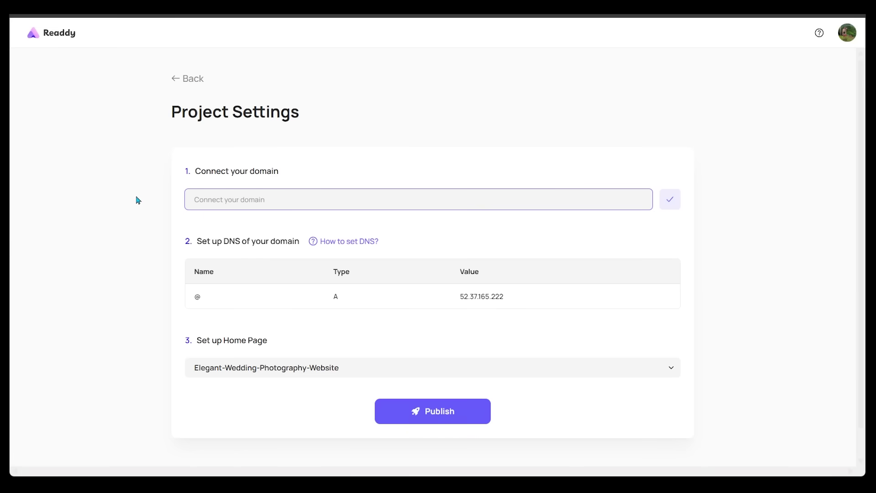
left_click(349, 241)
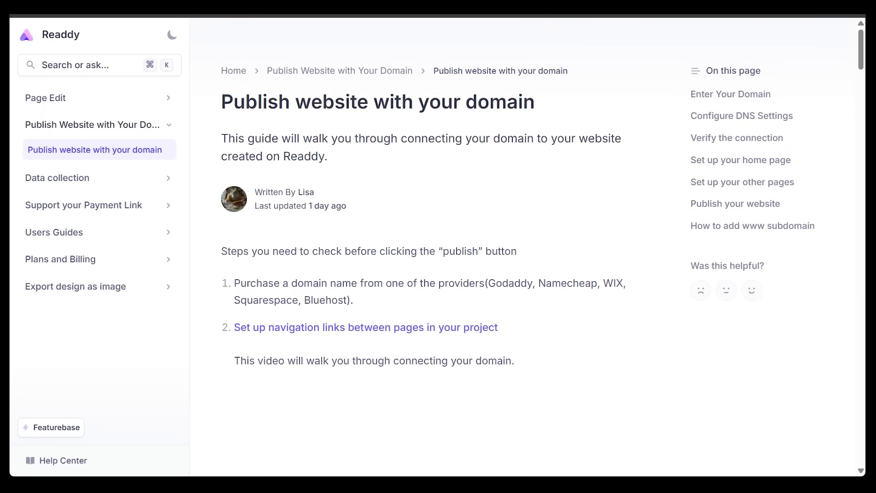
key("ctrl+w")
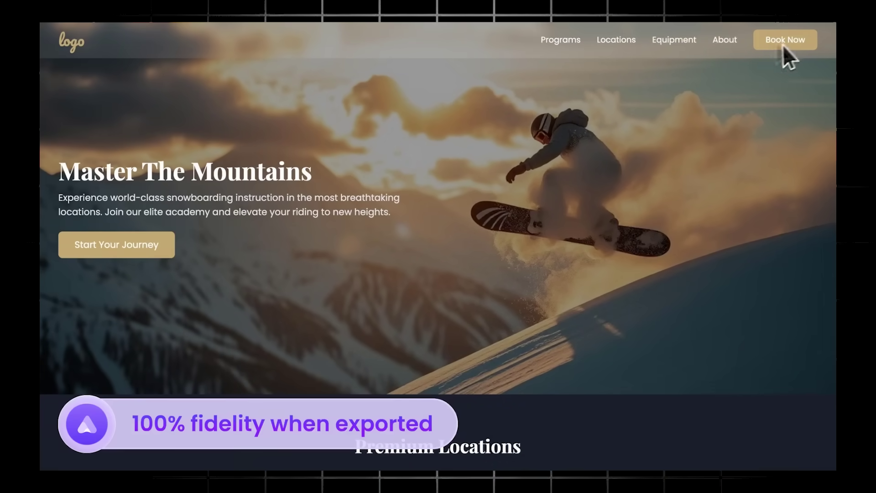
Scroll the snowboarding site, test the footer newsletter field, then view the Advanced Performance Program page.
scroll(485, 327, "down", 7)
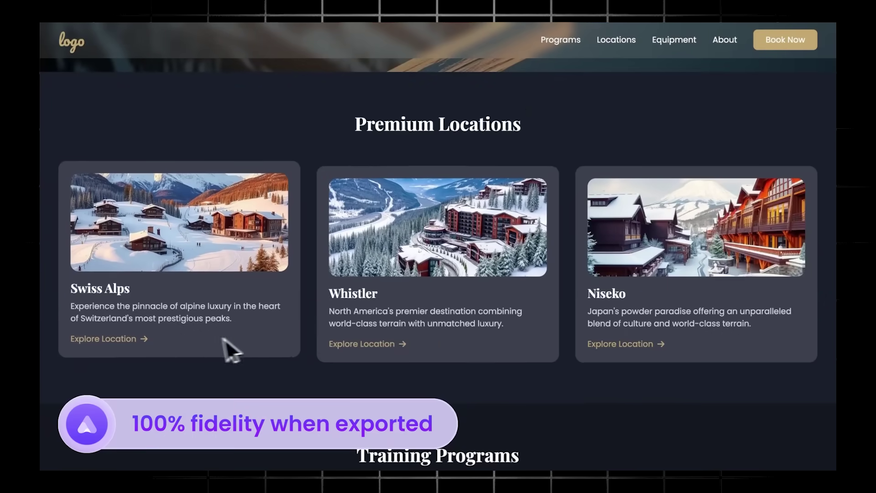
scroll(593, 356, "down", 18)
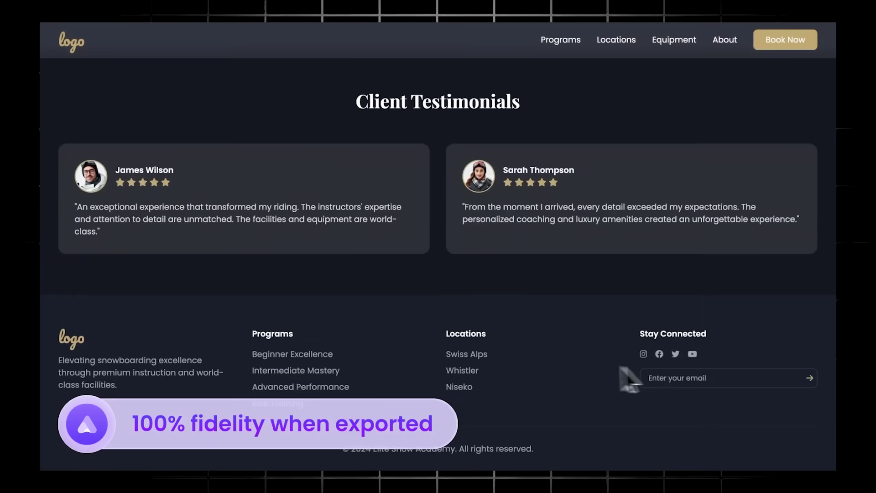
left_click(708, 376)
type("ed")
scroll(710, 375, "up", 20)
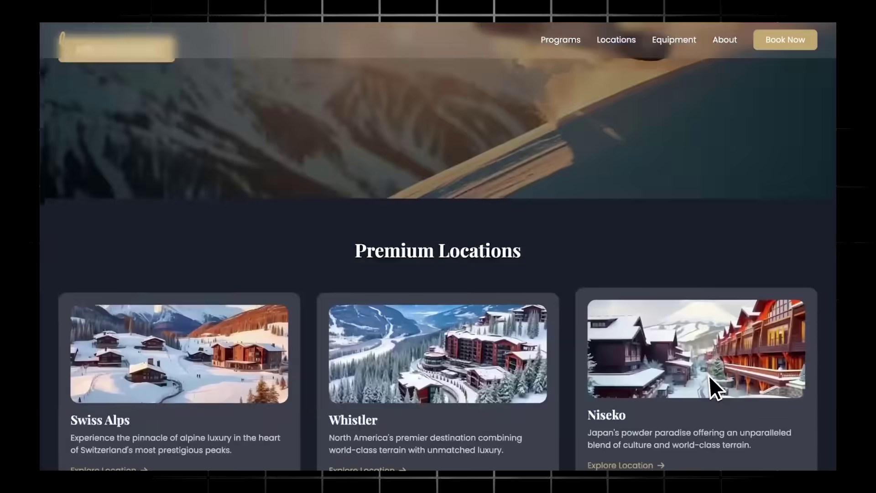
left_click(568, 44)
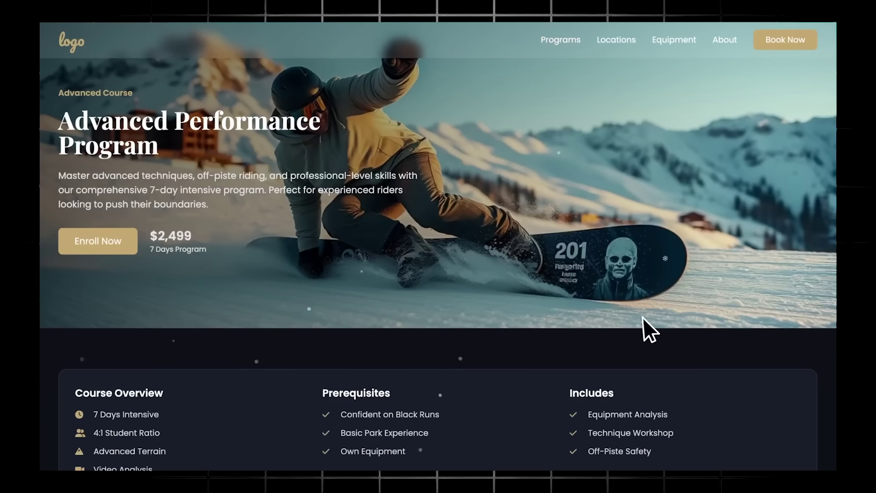
scroll(641, 317, "down", 8)
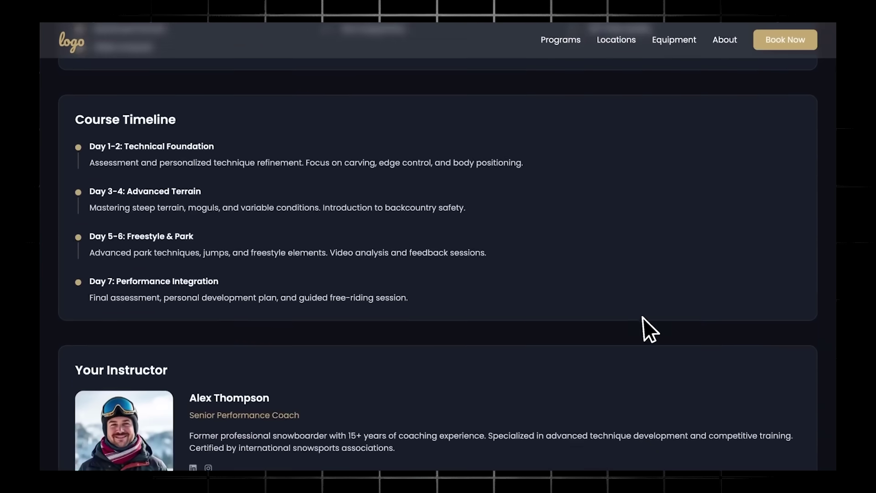